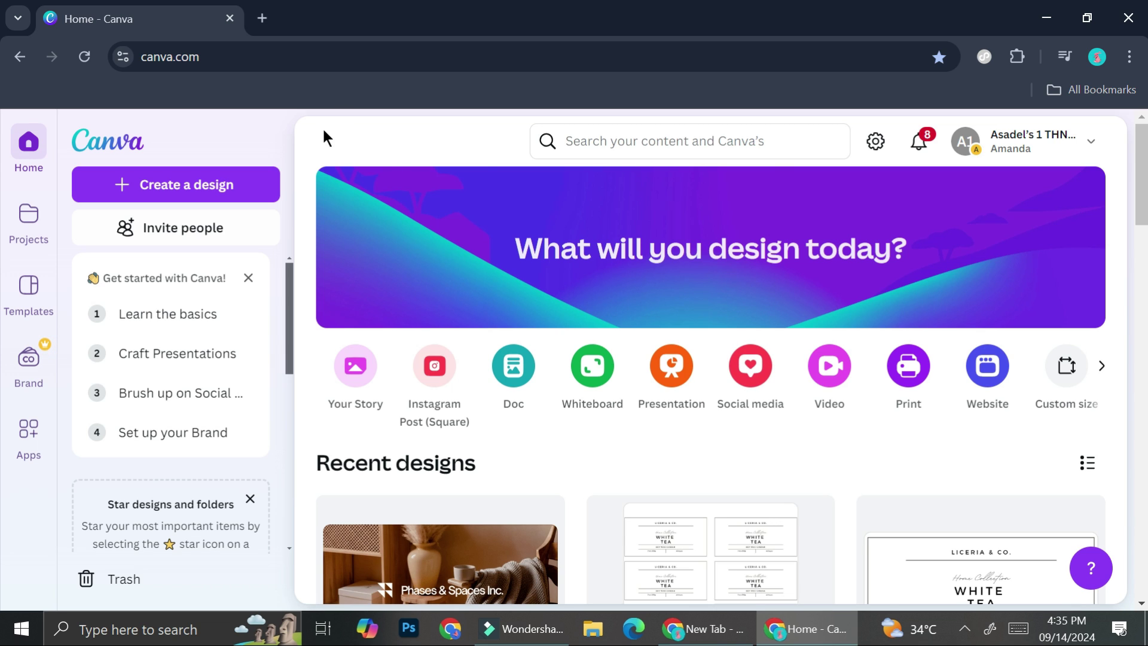
Search Canva for T-shirt templates and open the Blue Yellow Retro 'Better Days Ahead' design
click(782, 151)
text(t )
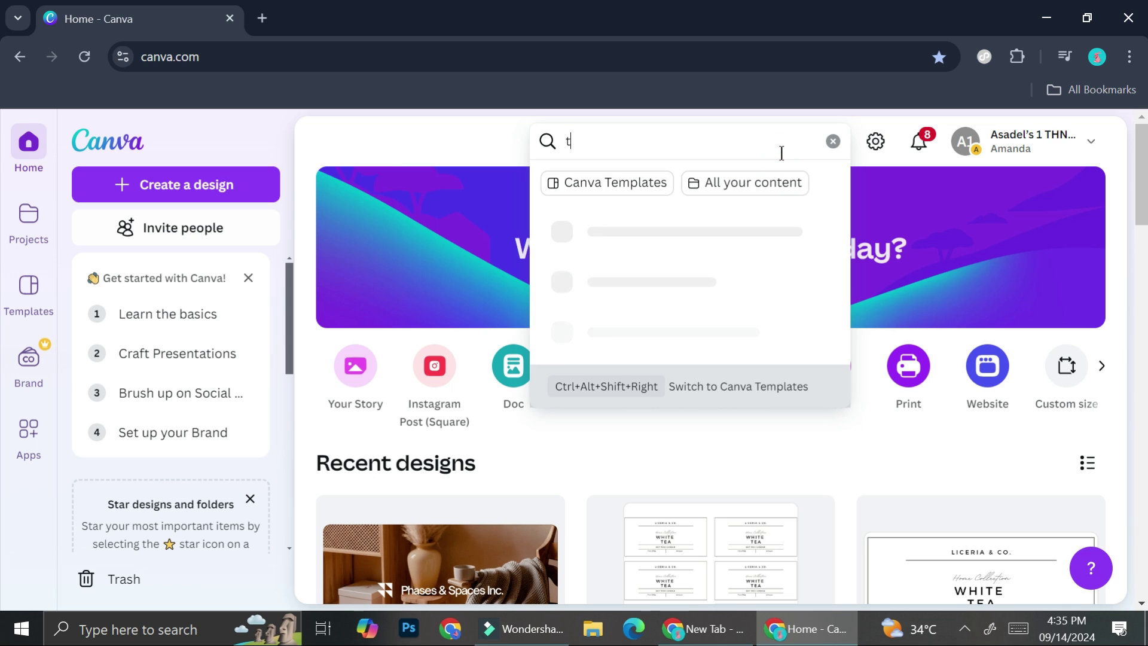
text(shir)
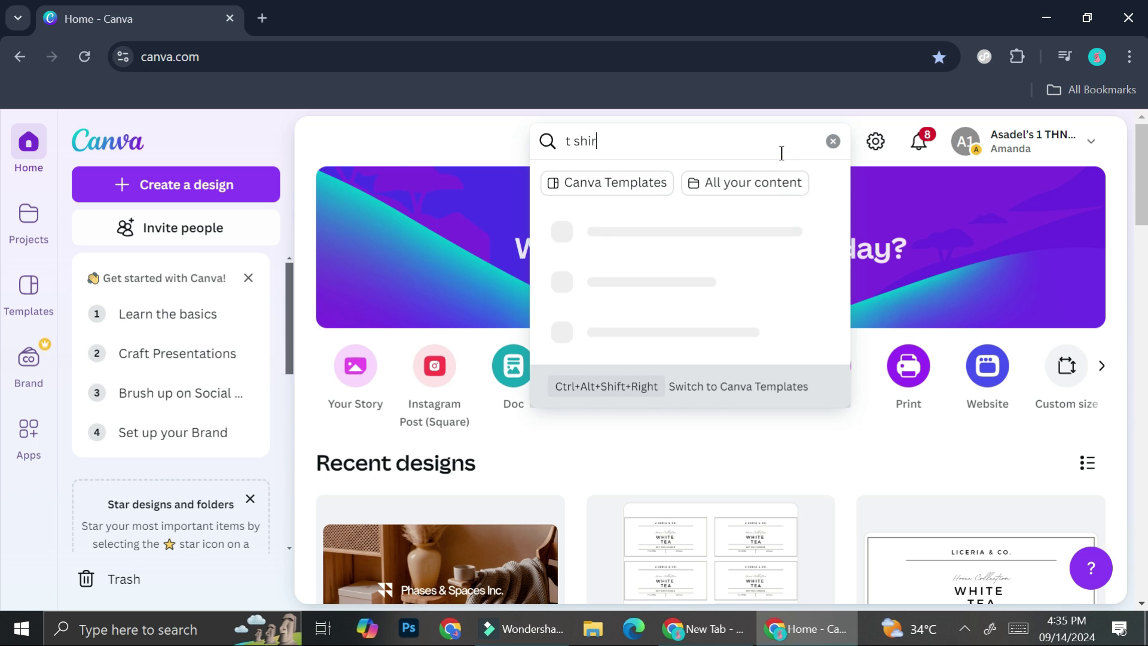
text(t)
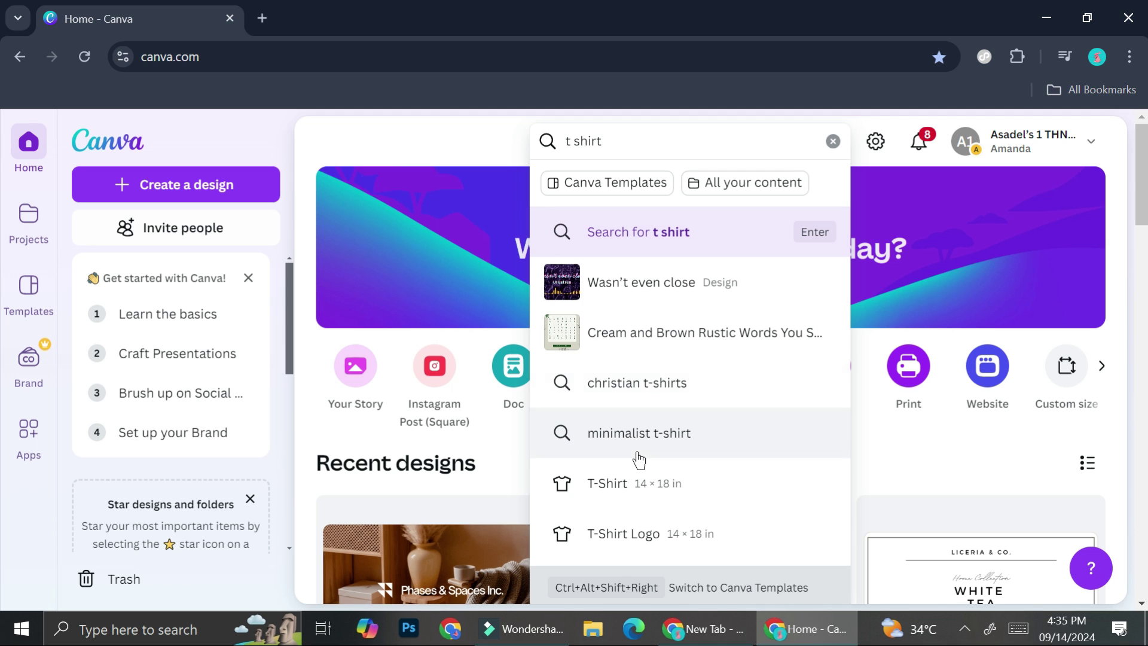
click(633, 505)
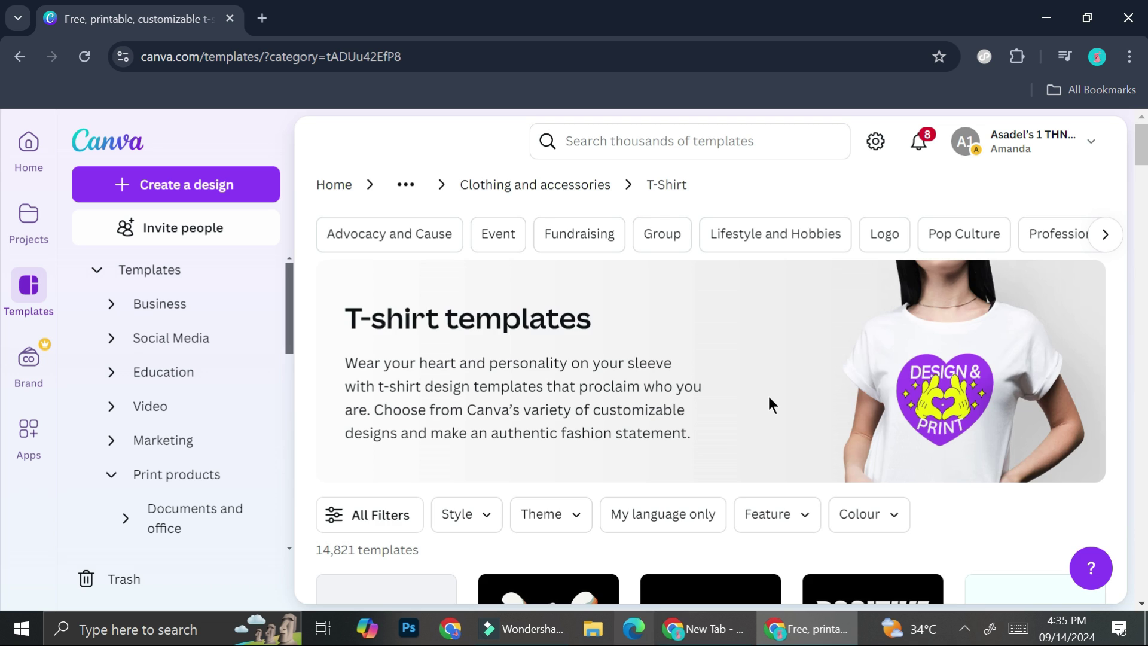
scroll(769, 392, down, 2)
scroll(772, 401, down, 1)
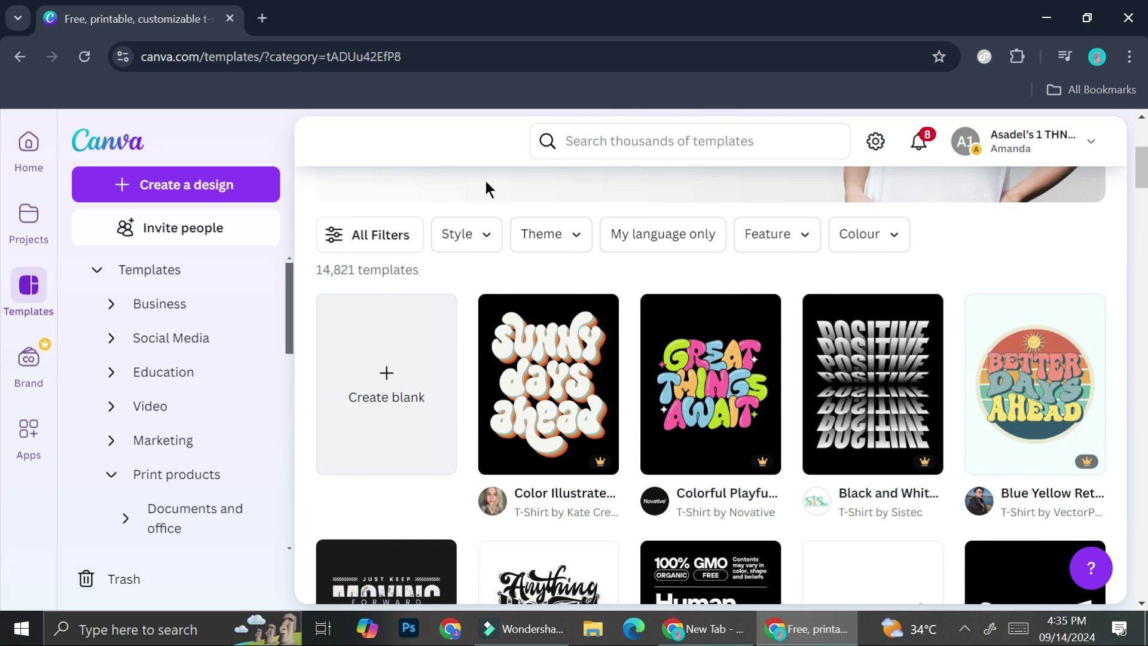
scroll(608, 350, down, 2)
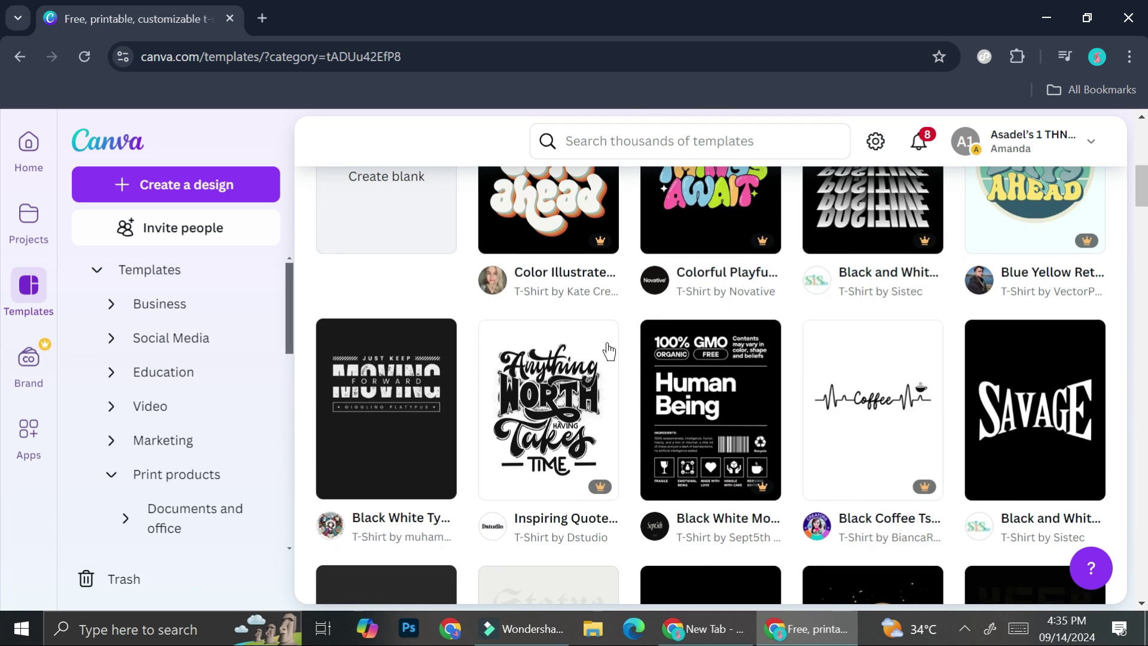
scroll(607, 424, down, 2)
scroll(607, 425, up, 1)
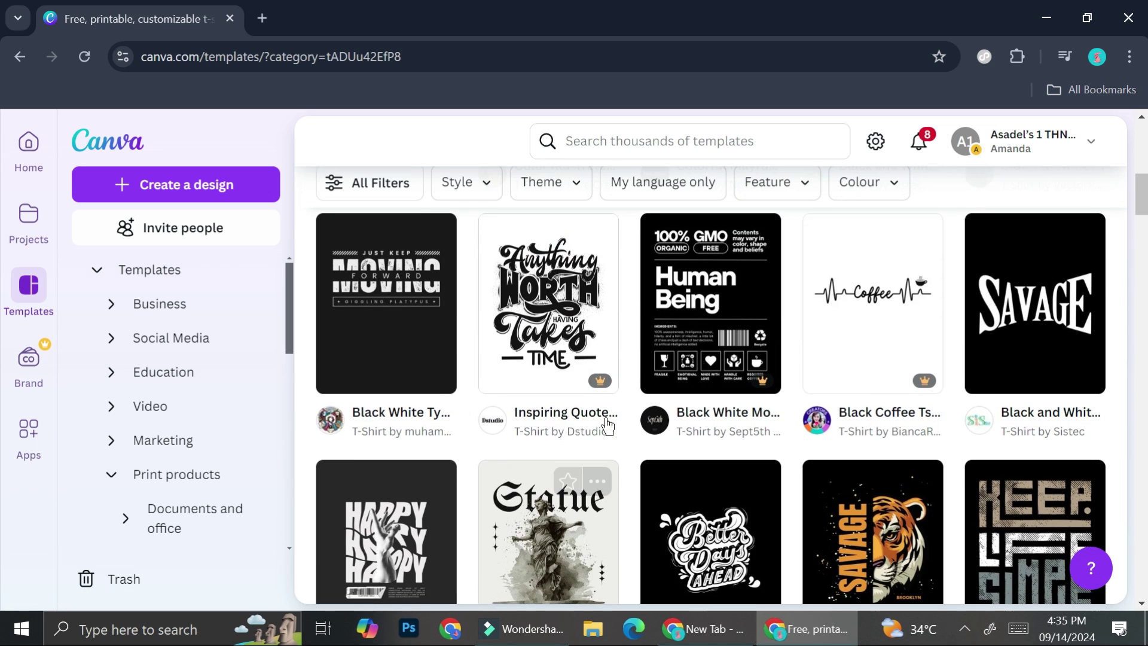
scroll(608, 424, up, 3)
scroll(607, 424, down, 1)
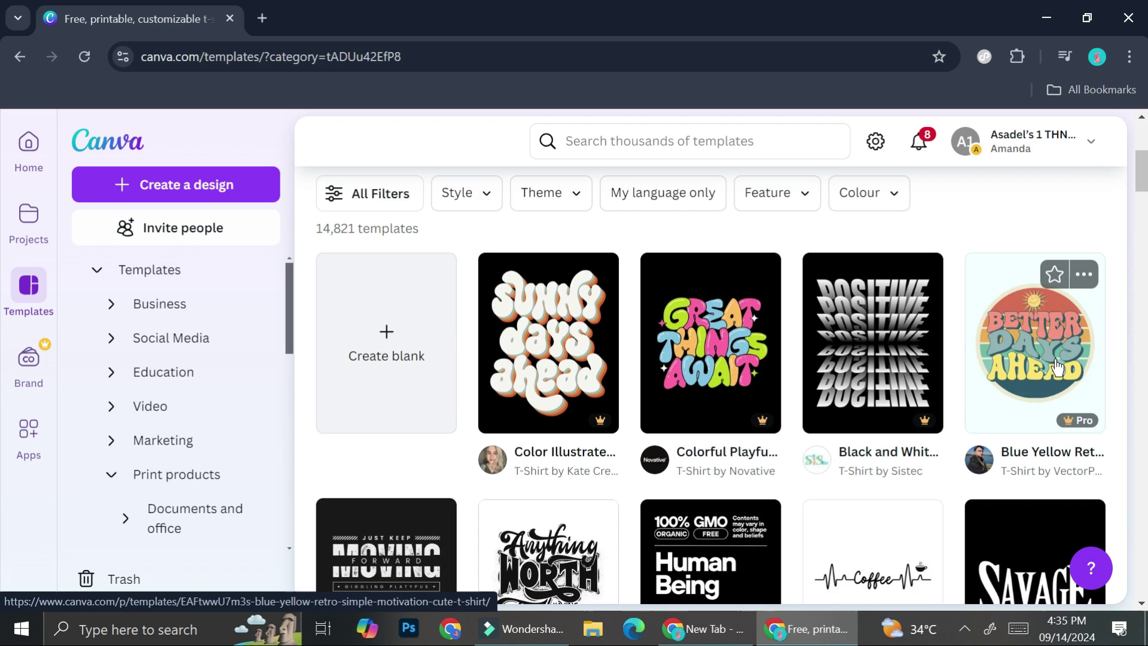
click(1056, 358)
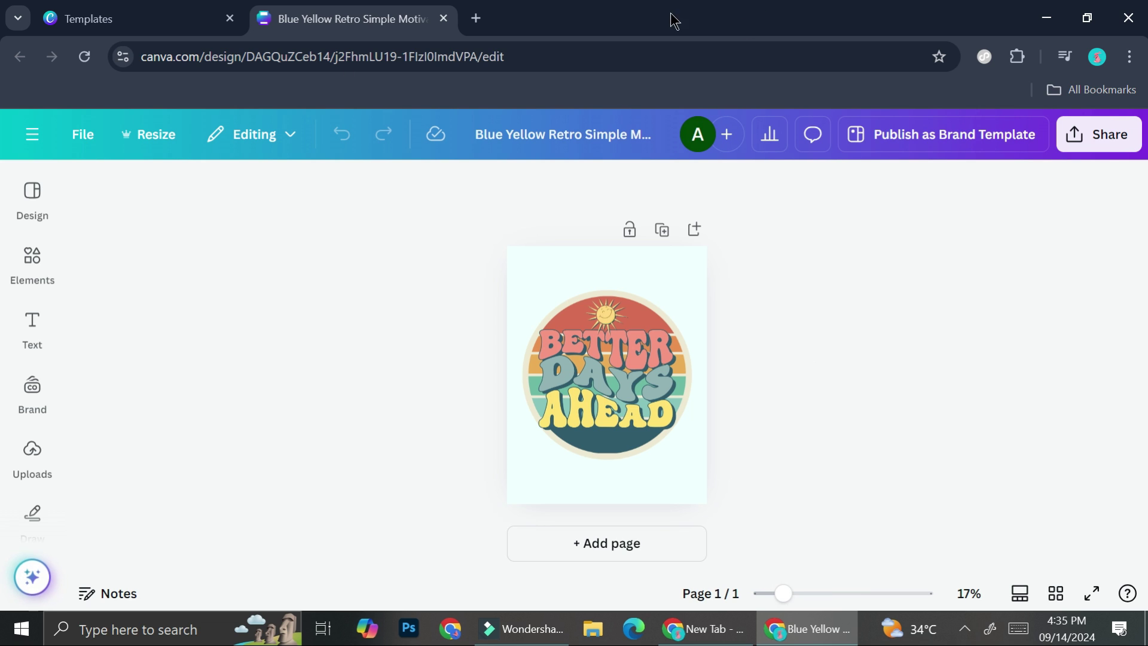
Switch the design's custom size units from inches to px, showing 1344 × 1728 px
click(133, 126)
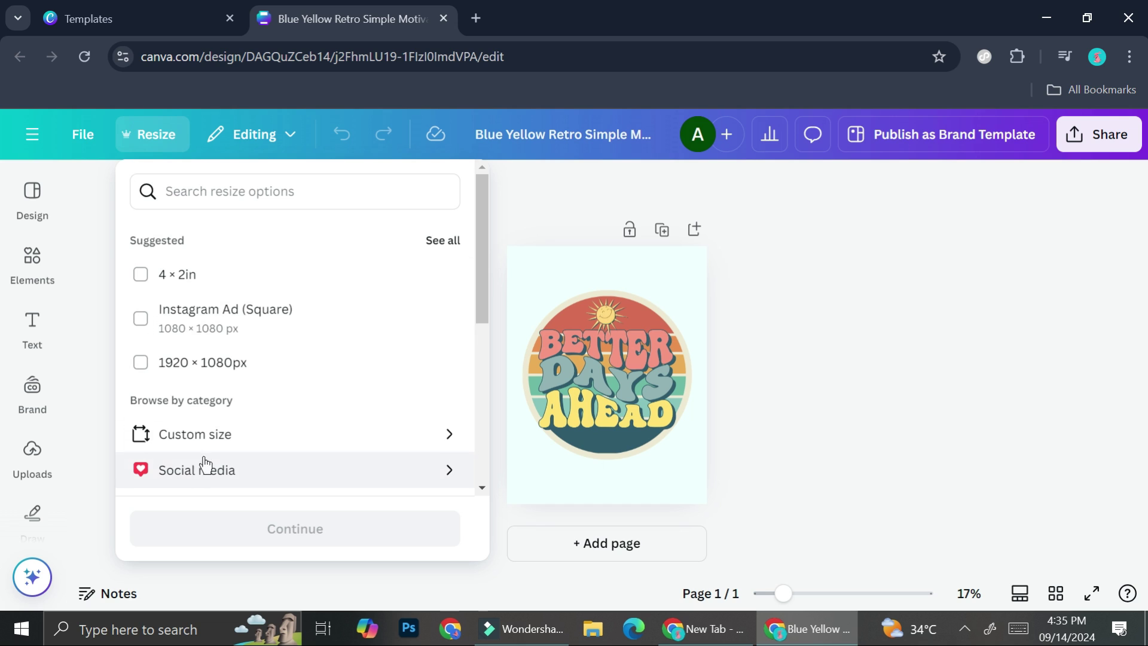
click(225, 435)
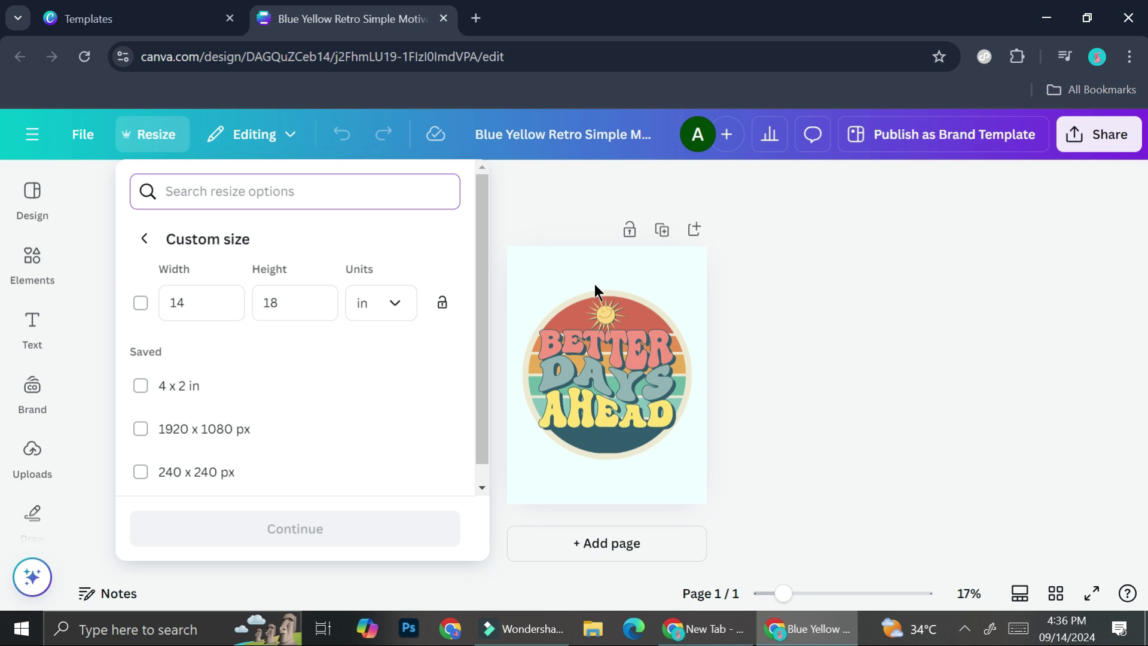
click(392, 301)
click(417, 356)
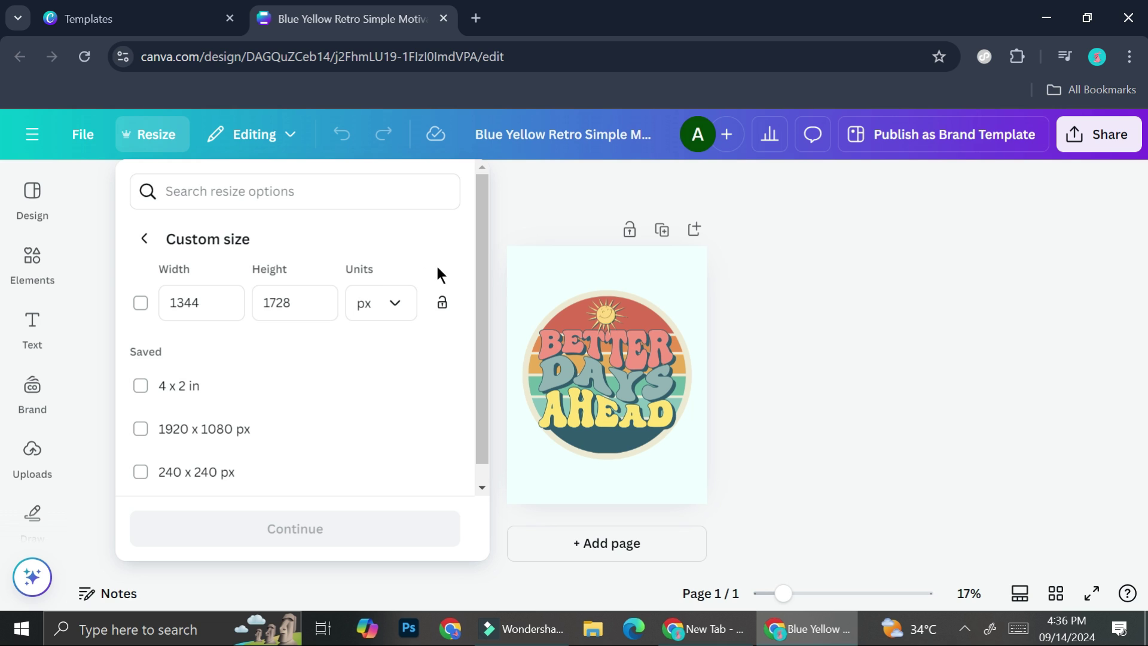
Open the design's download settings and reduce the export size to about half
click(809, 334)
click(1111, 130)
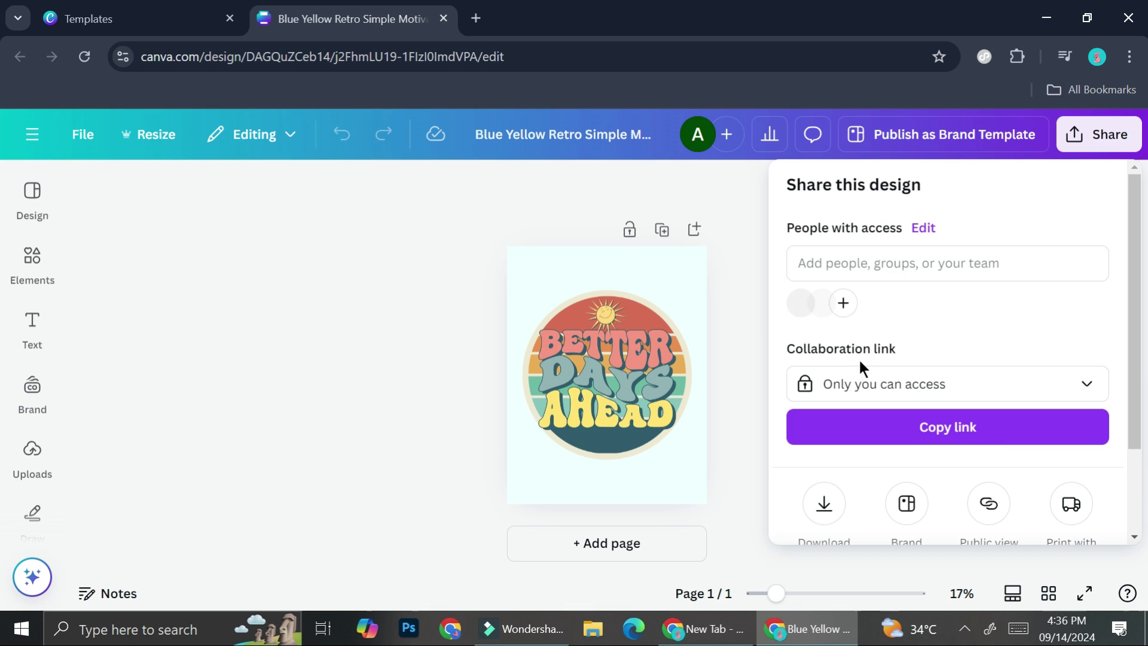
scroll(859, 358, down, 2)
click(810, 398)
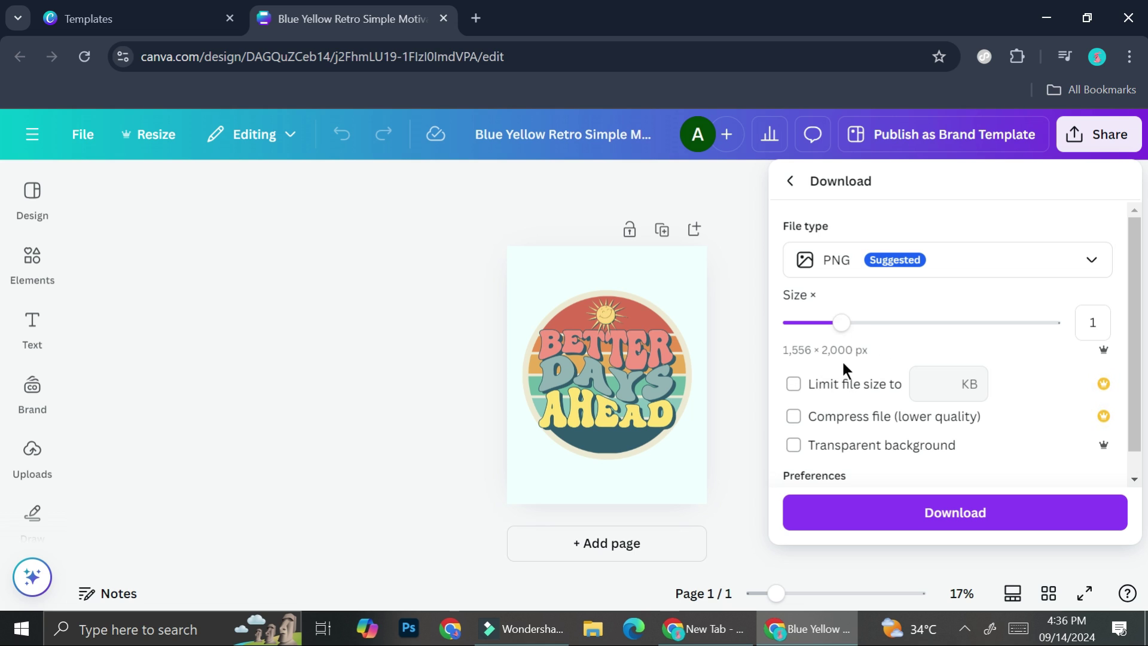
drag(842, 323, 785, 326)
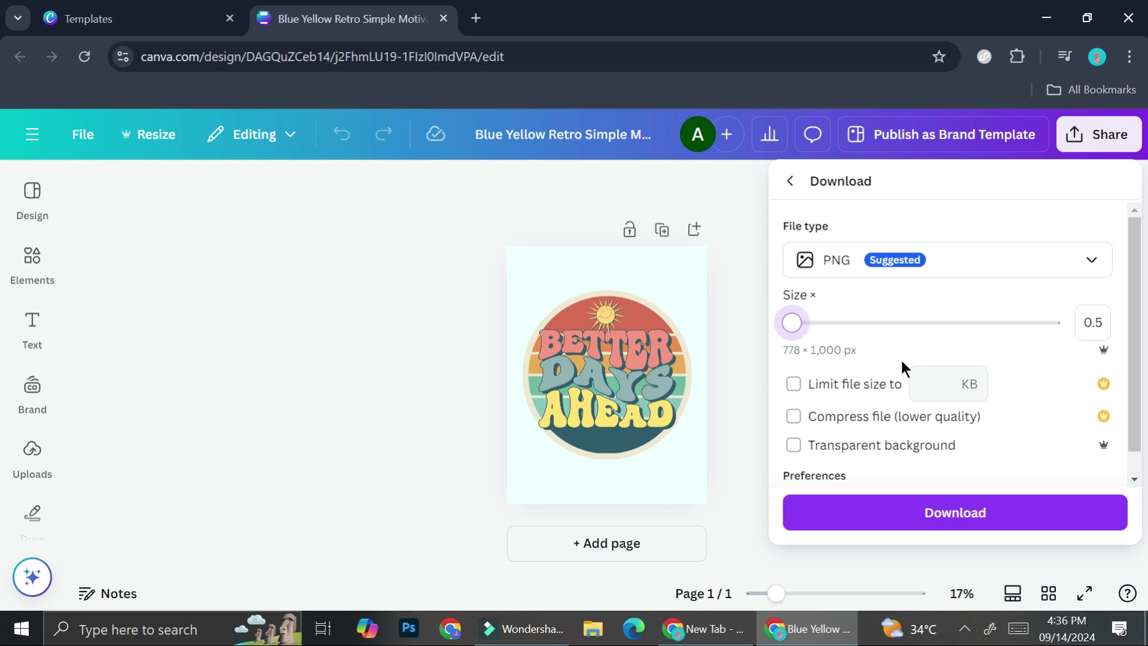
scroll(900, 359, down, 1)
scroll(915, 259, up, 1)
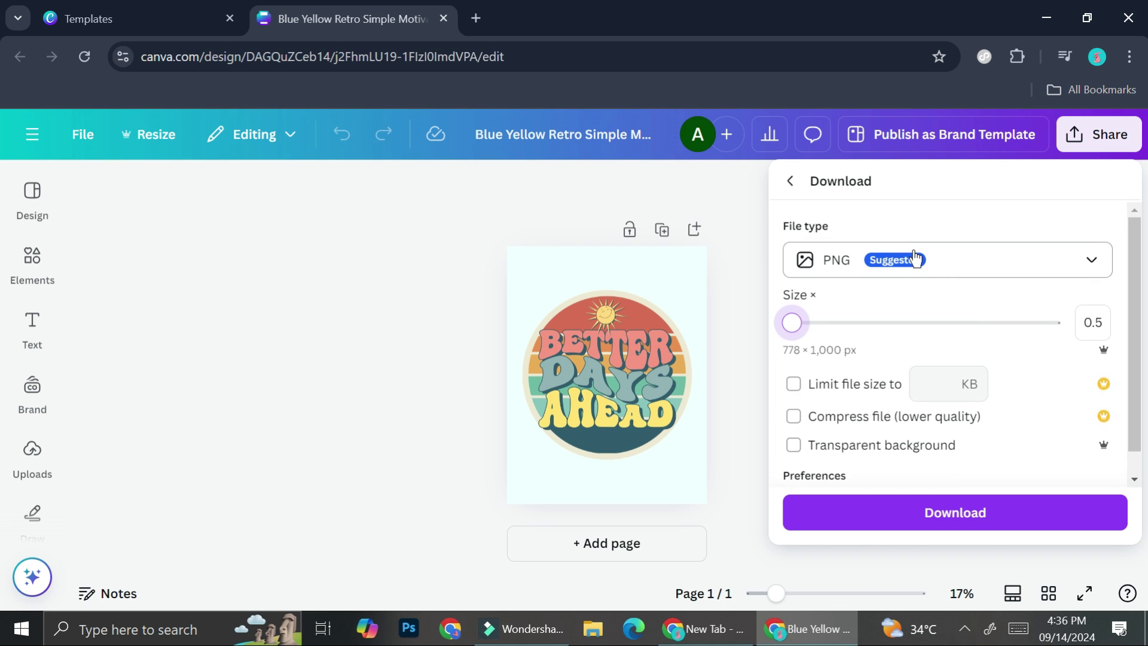
Download the design as PDF Print with 'Save download settings' unchecked
click(916, 259)
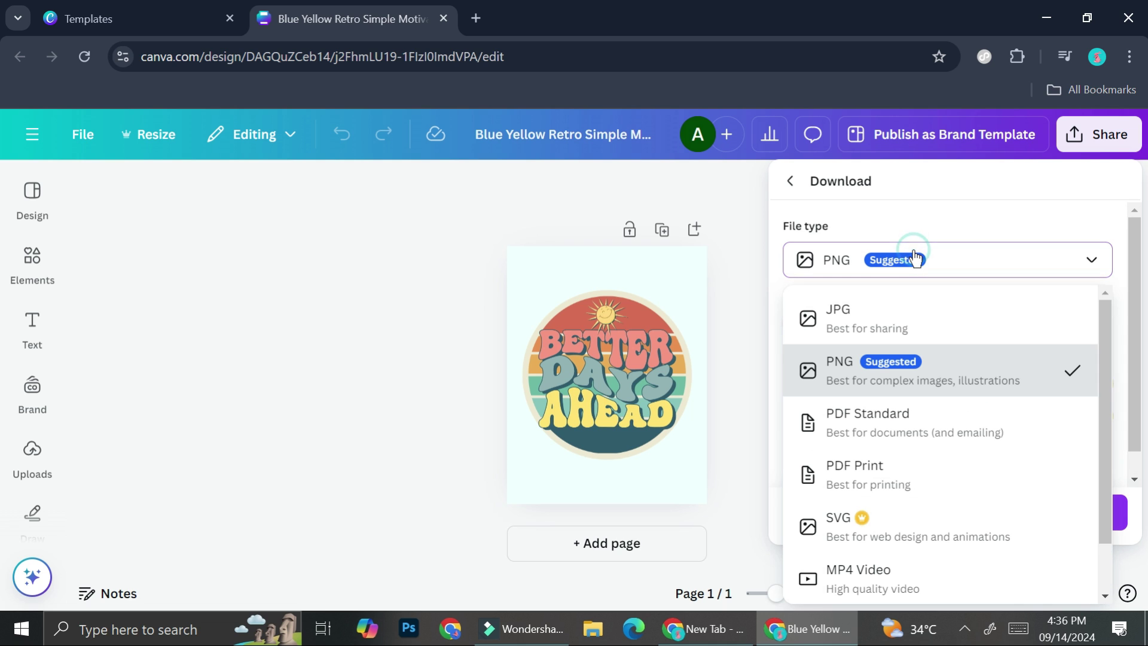
click(875, 470)
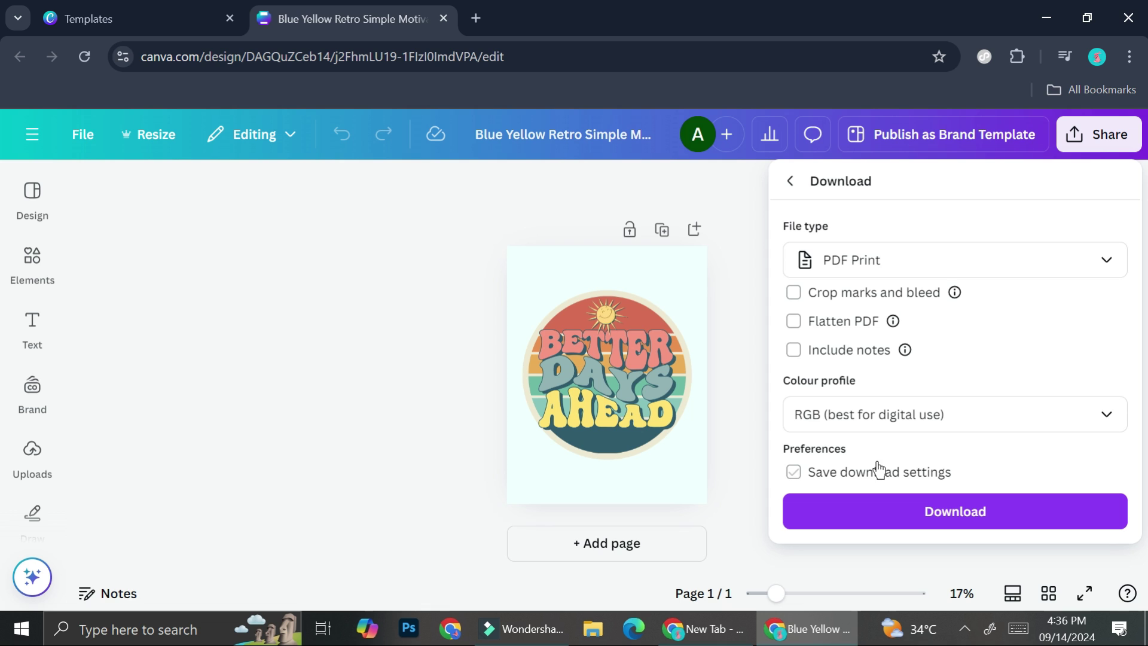
click(884, 467)
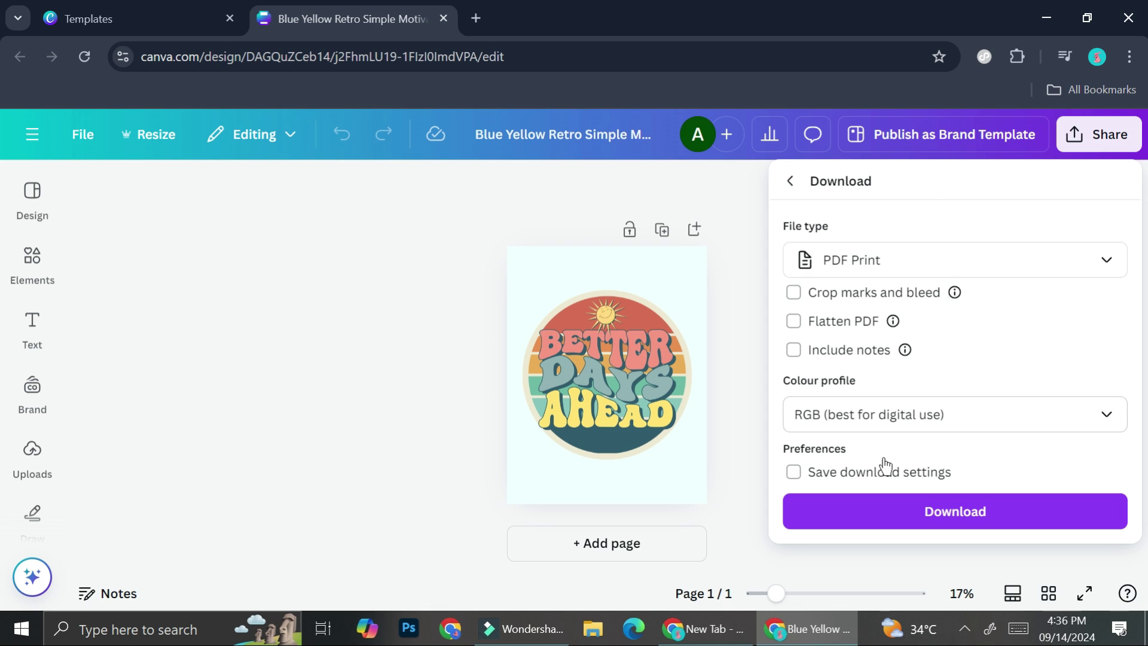
click(913, 508)
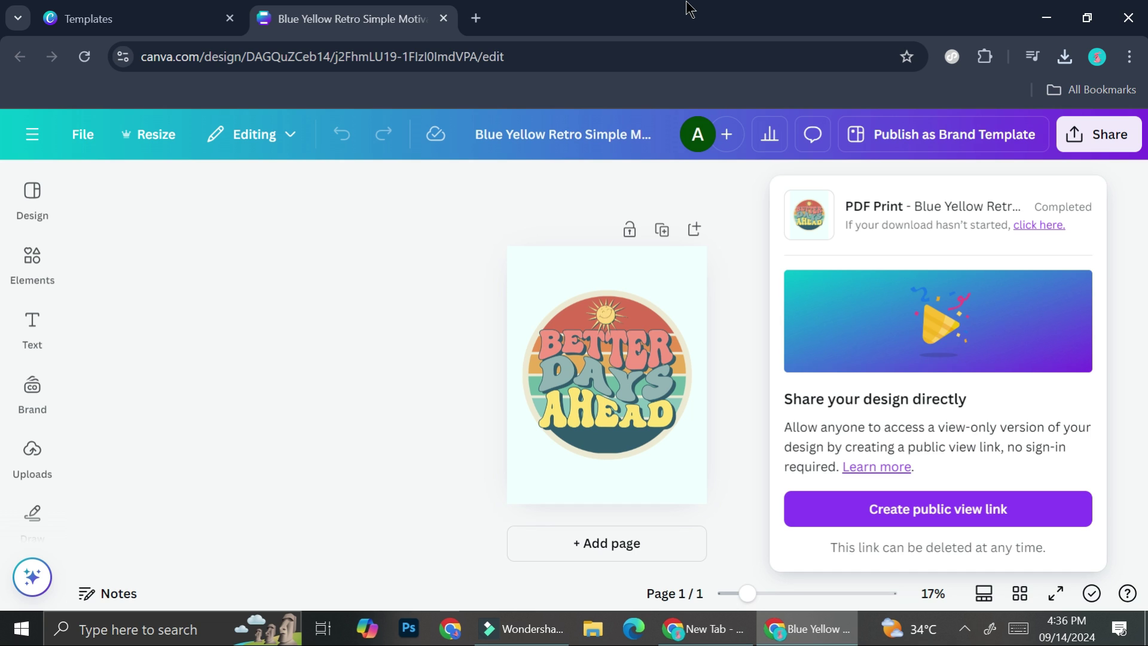
click(478, 18)
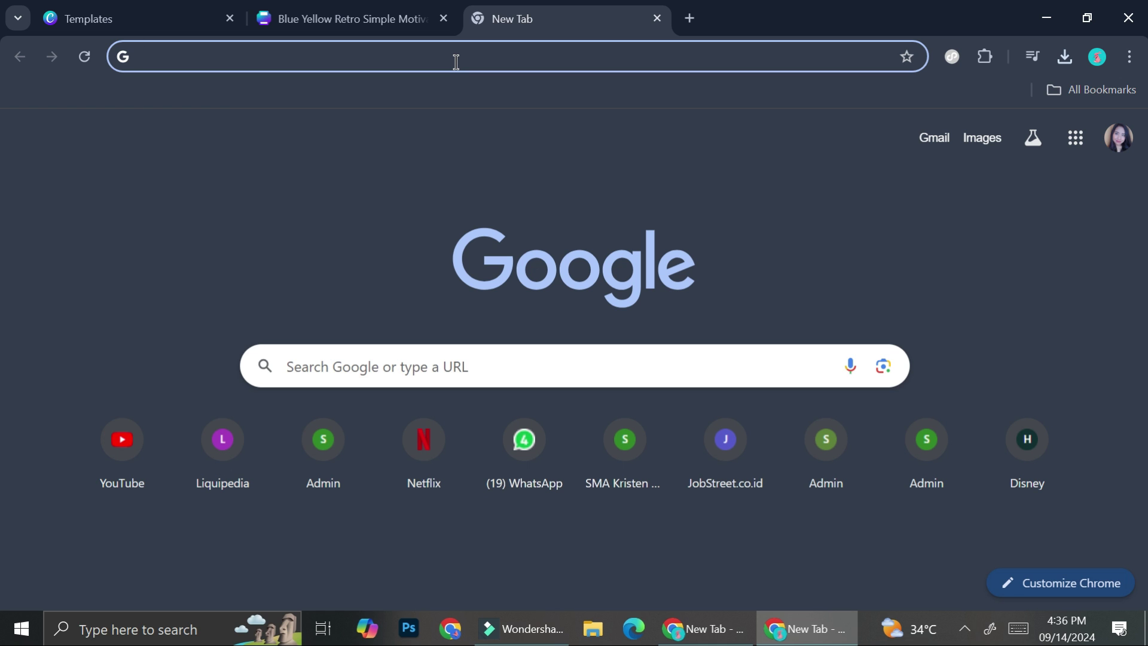
text(pd)
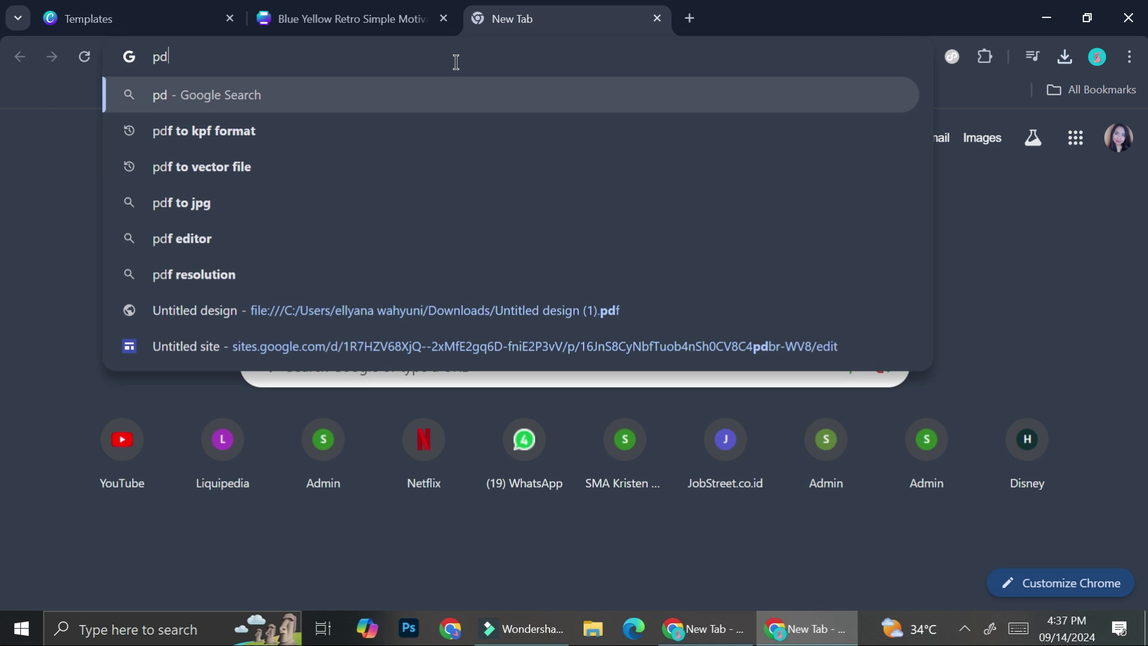
text(f2)
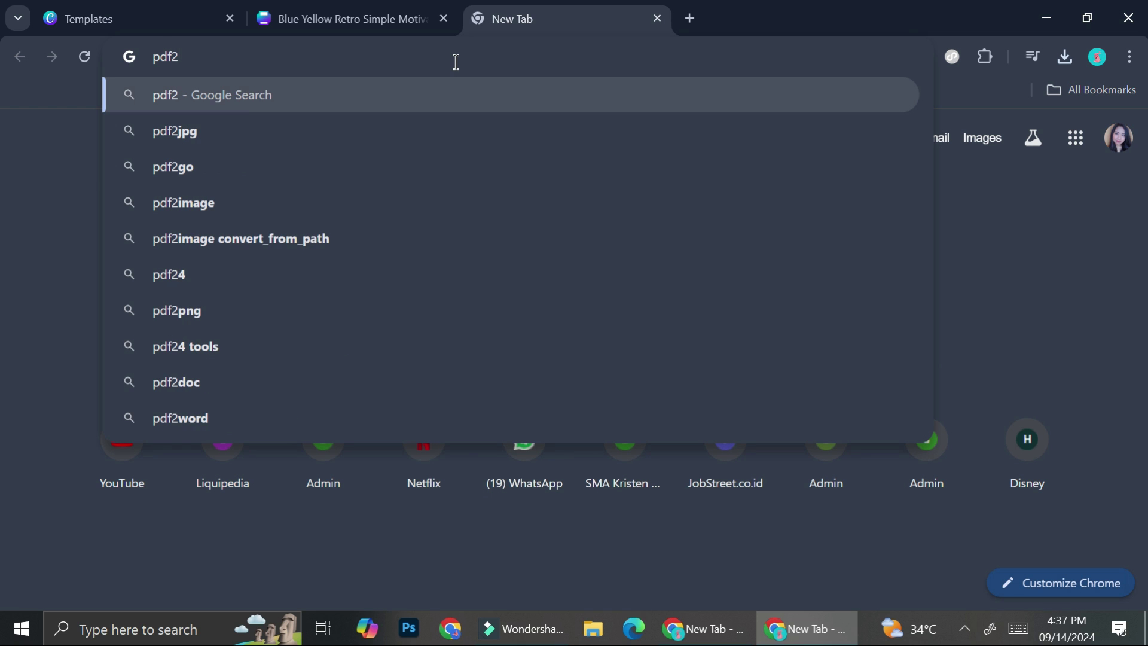
Search the web for pdf2go in the new tab
click(370, 179)
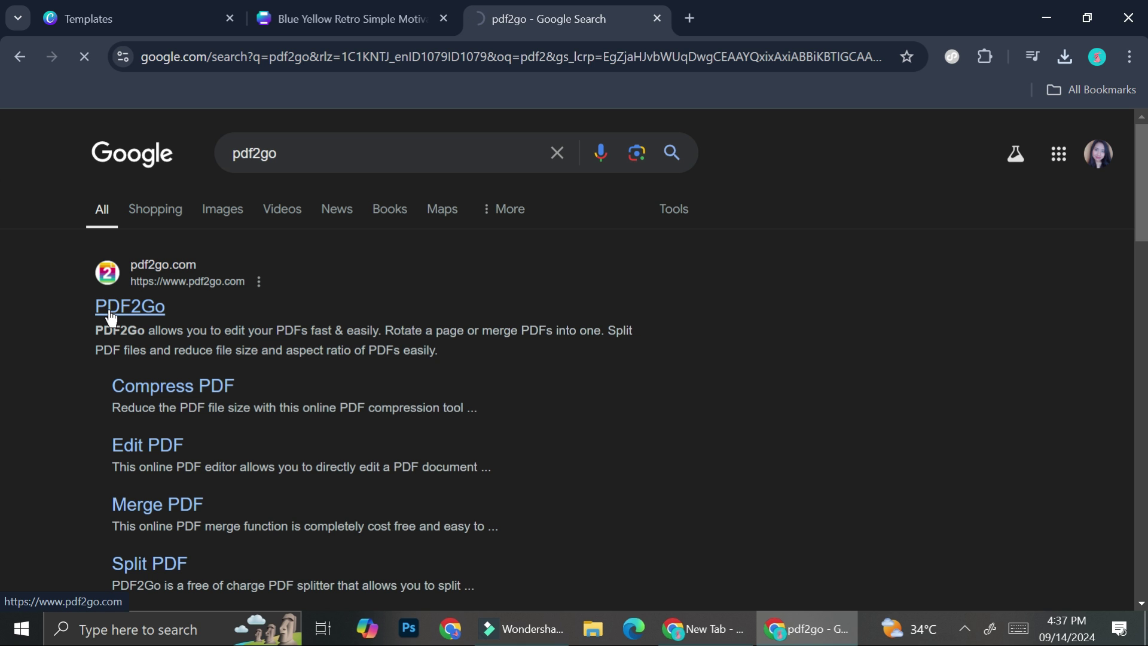
scroll(542, 406, down, 4)
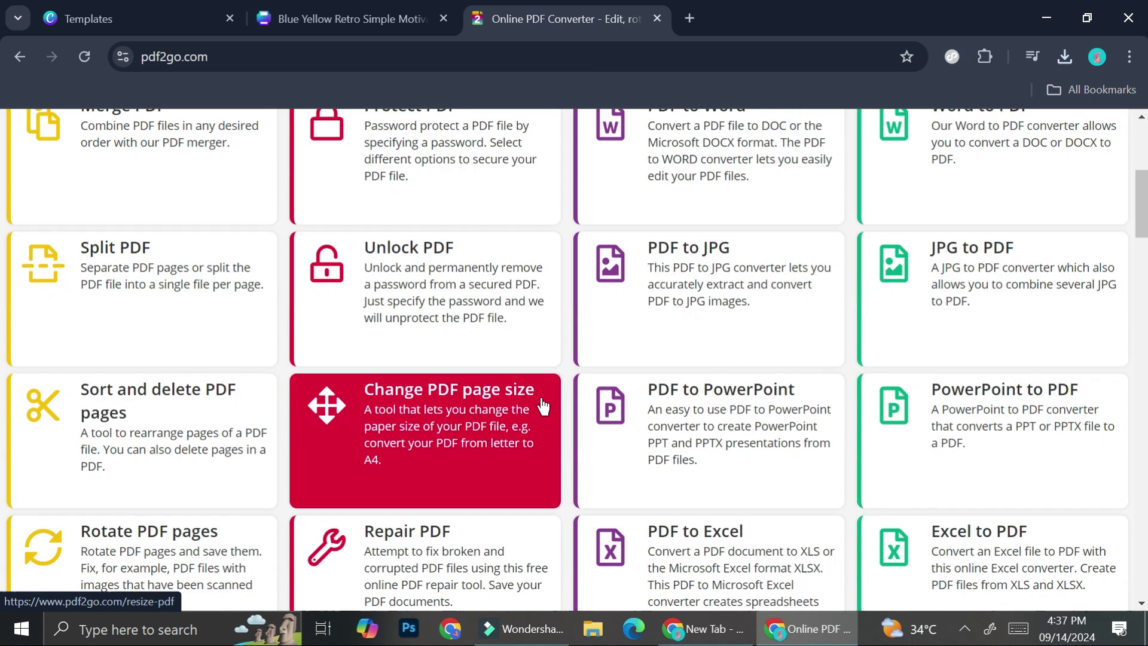
scroll(542, 405, down, 2)
scroll(542, 406, down, 1)
scroll(541, 405, down, 2)
scroll(541, 406, down, 1)
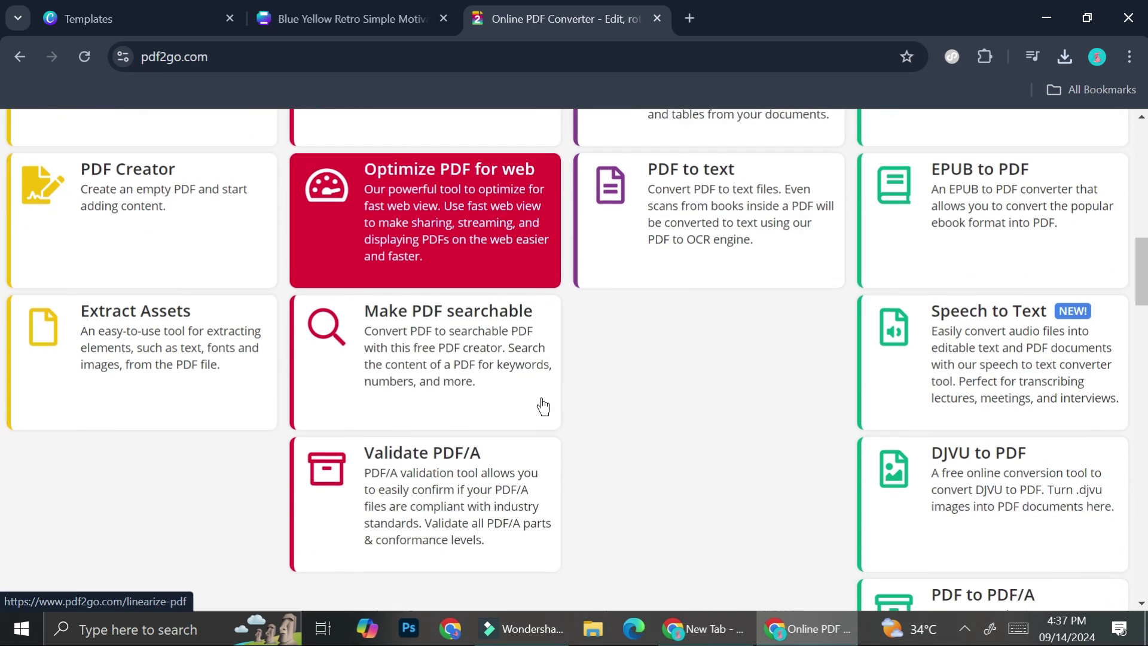
scroll(542, 405, down, 1)
scroll(766, 369, up, 9)
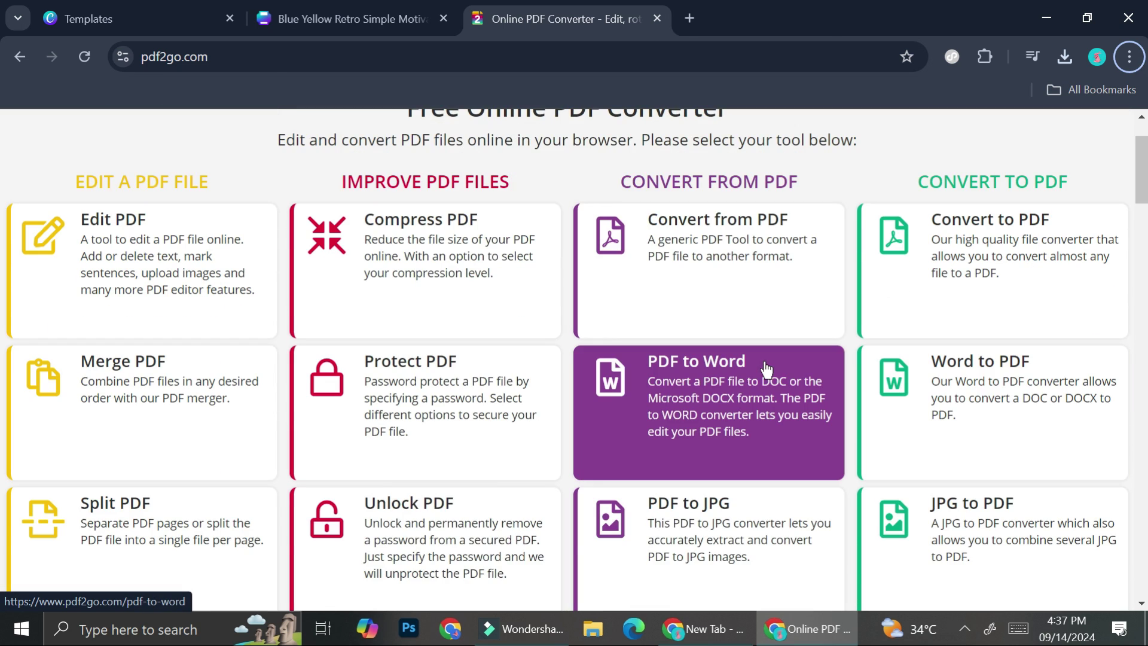
scroll(770, 462, down, 1)
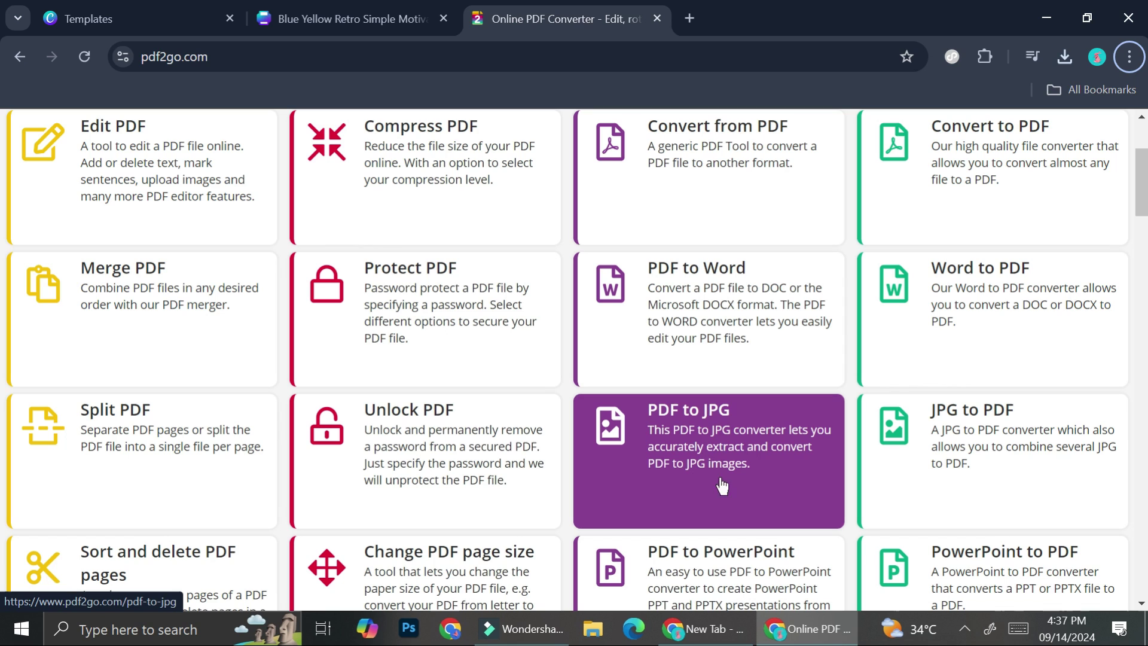
Open PDF2Go's PDF to JPG converter and upload the T-Shirt PDF from Downloads
click(719, 463)
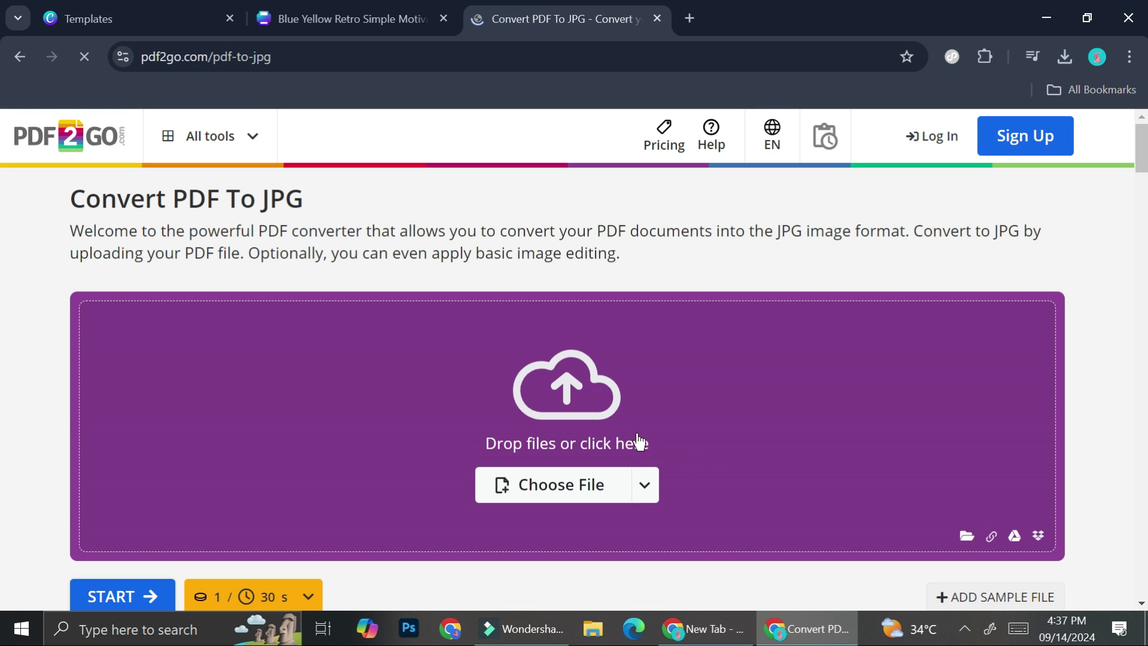
click(550, 438)
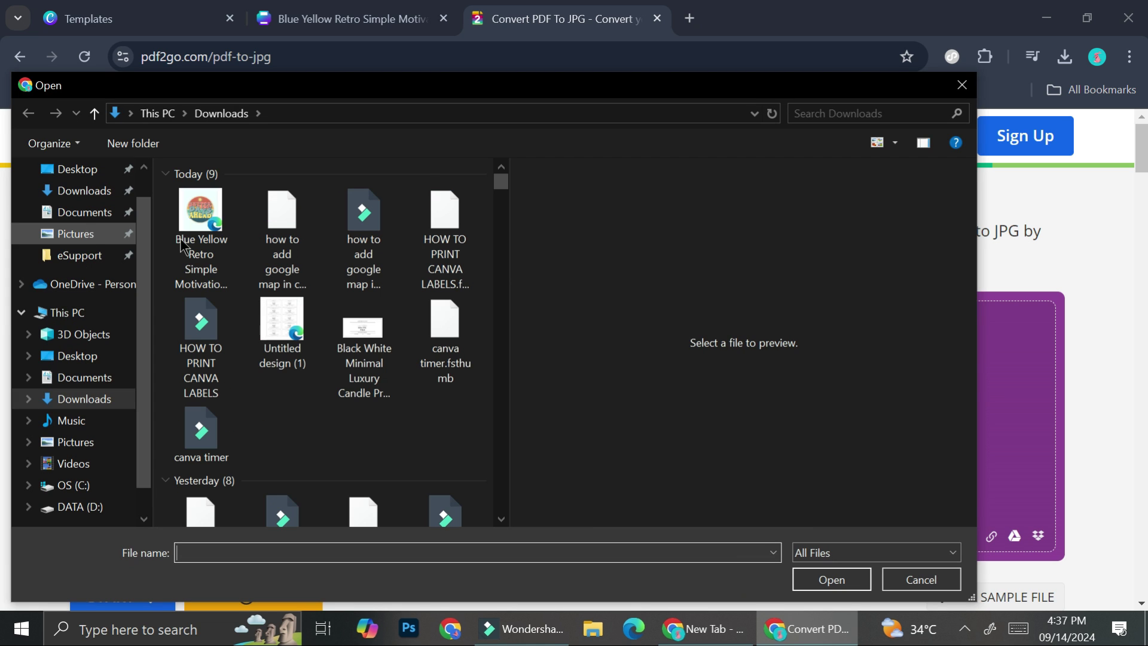
double_click(200, 224)
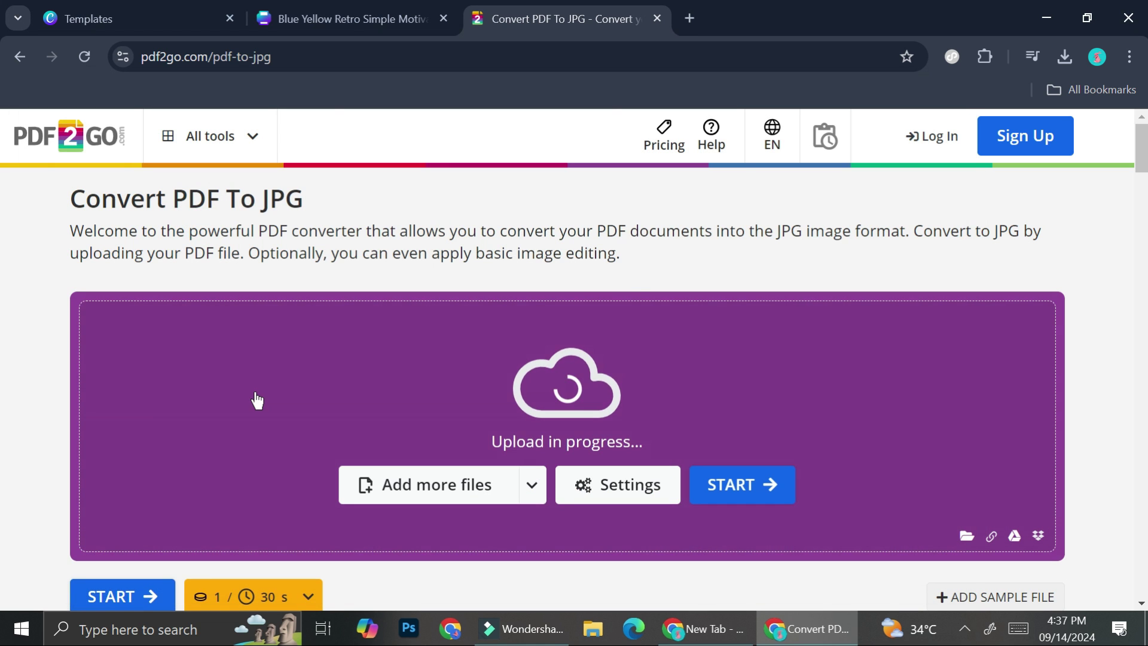
scroll(255, 397, down, 2)
scroll(255, 395, down, 2)
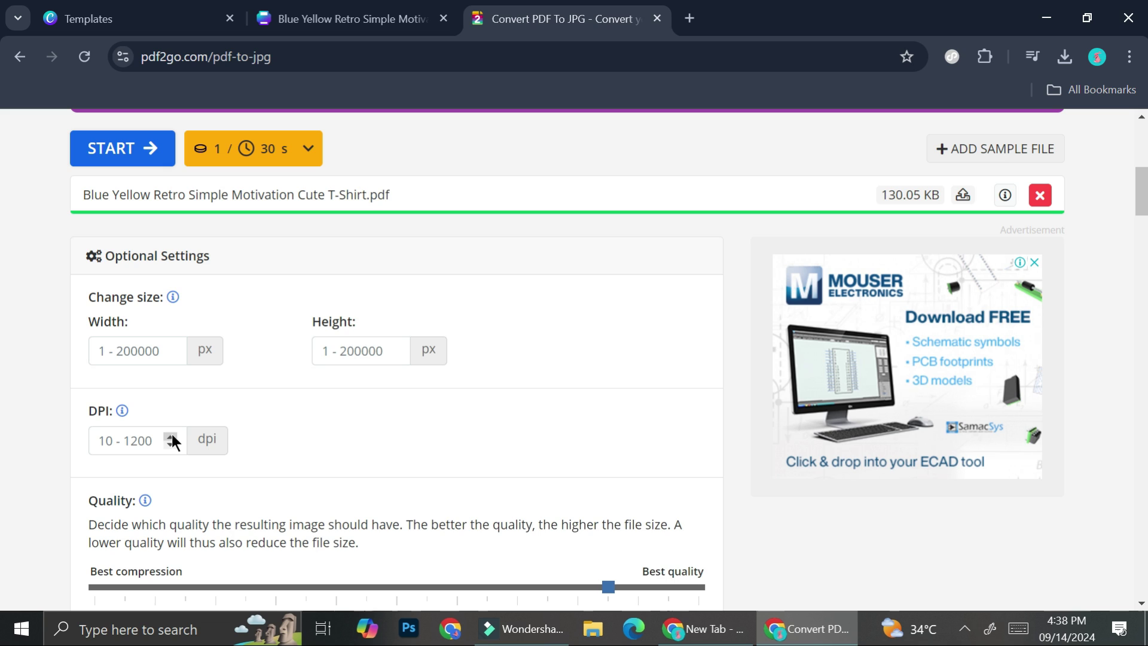
Enter 300 in the DPI field under Optional Settings
click(144, 442)
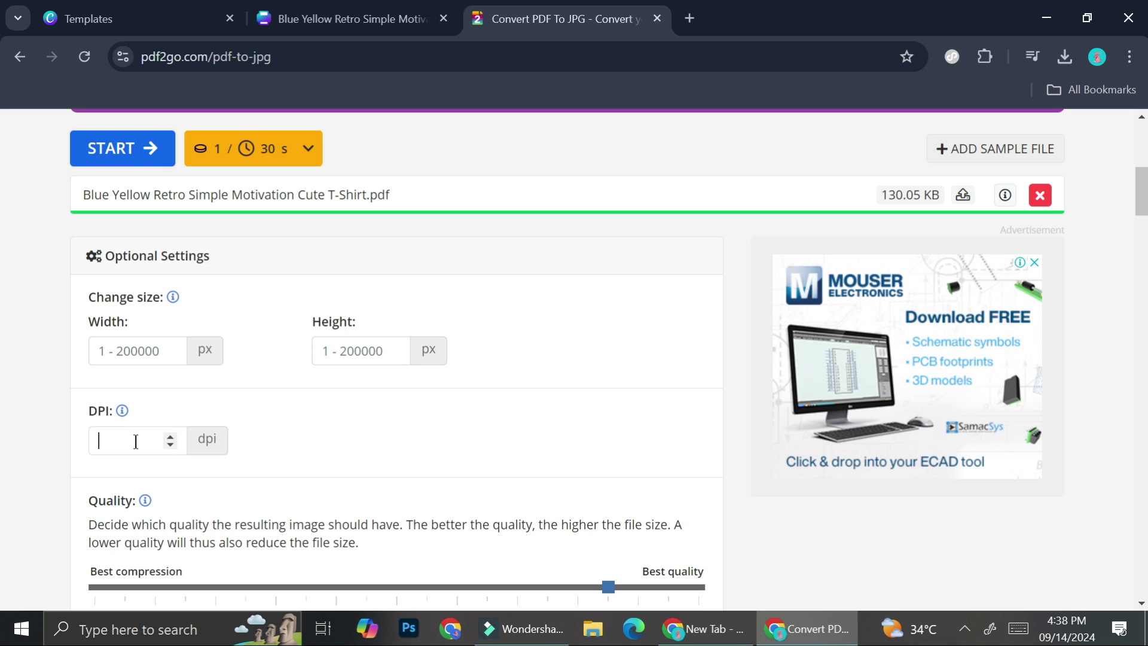
text(30)
text(0)
scroll(397, 426, up, 5)
scroll(397, 425, down, 2)
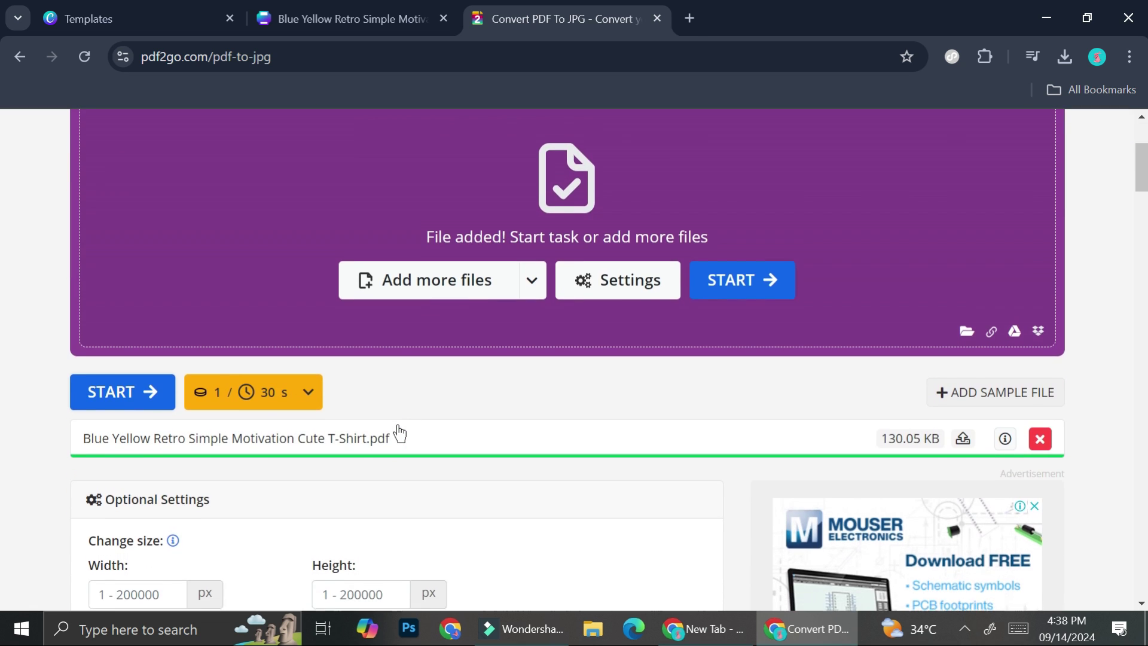
scroll(400, 433, down, 2)
scroll(380, 307, up, 3)
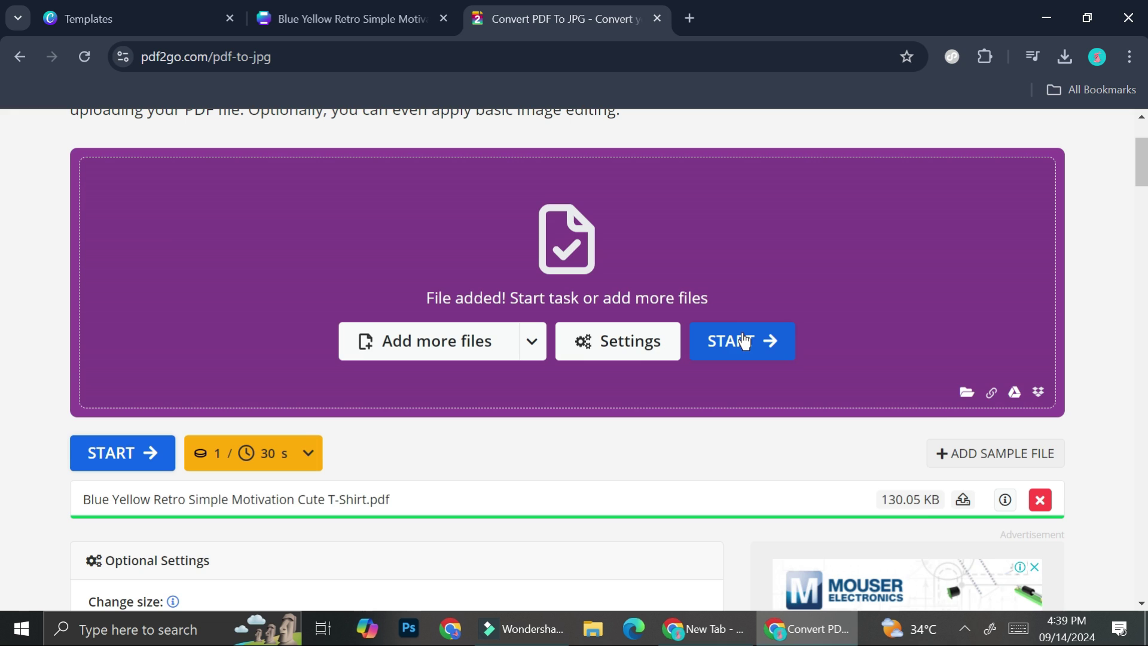
Convert the PDF to JPG, then download and open the 551 KB T-Shirt JPG
click(745, 334)
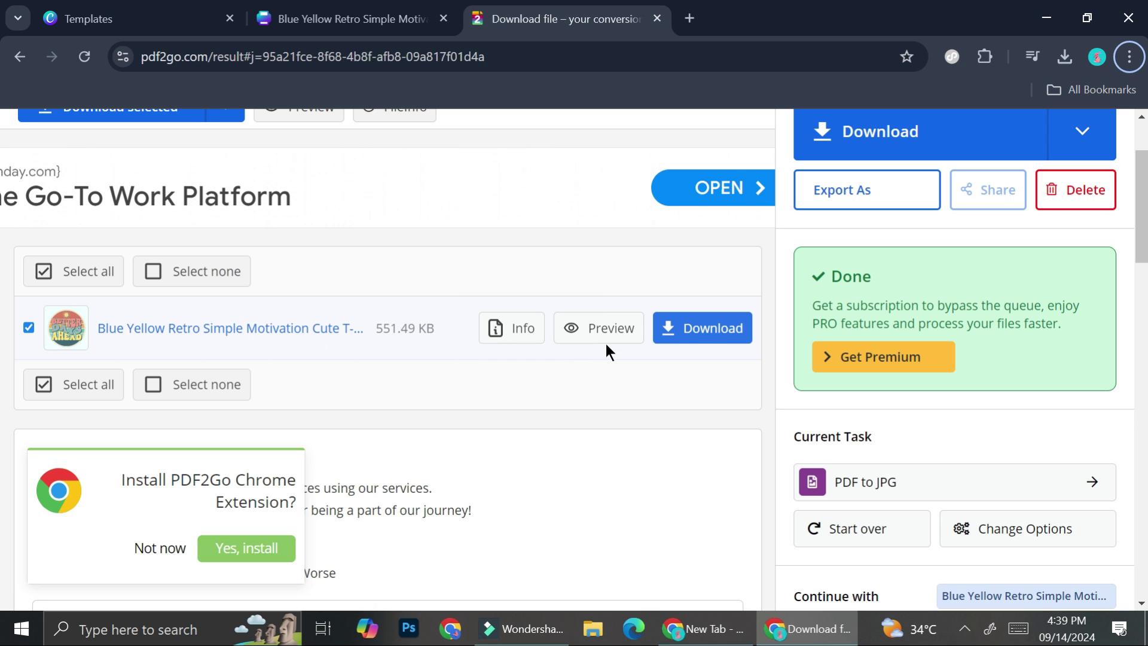
click(699, 330)
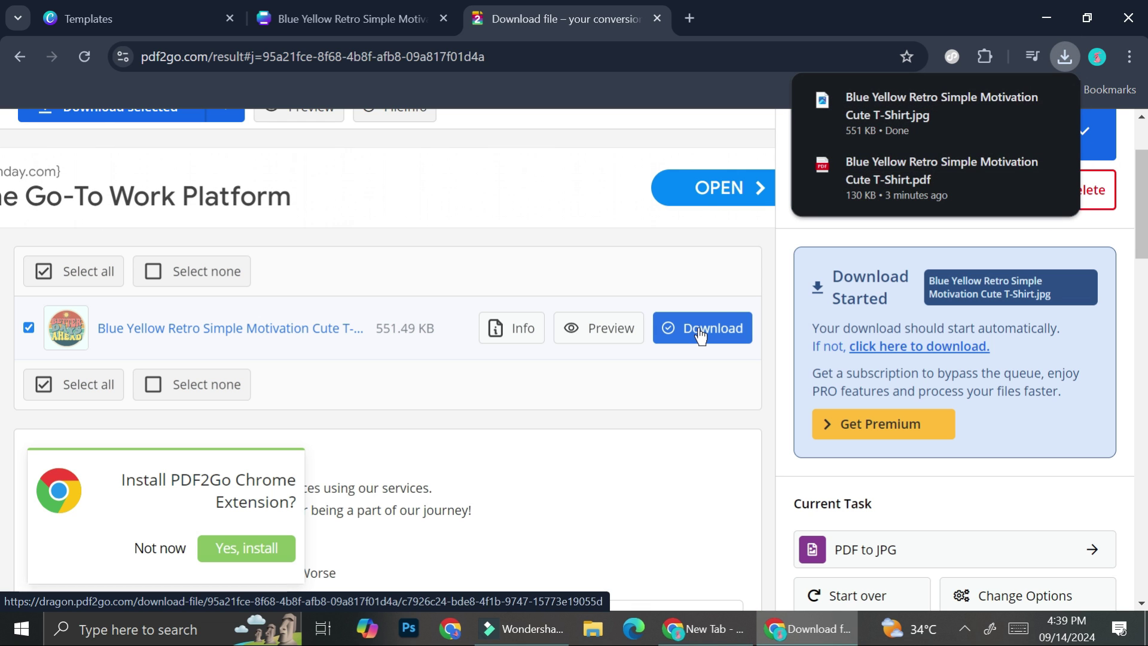
mouse_move(936, 113)
click(910, 104)
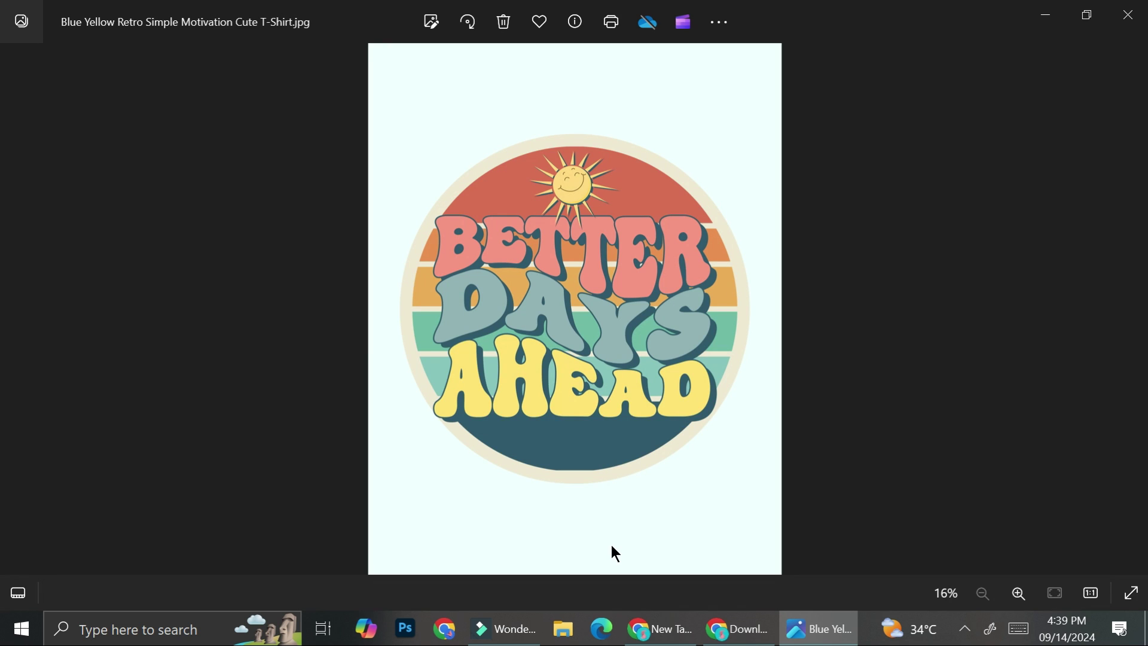
Place the JPG in Photos beside the original PDF and zoom both to compare detail
click(563, 629)
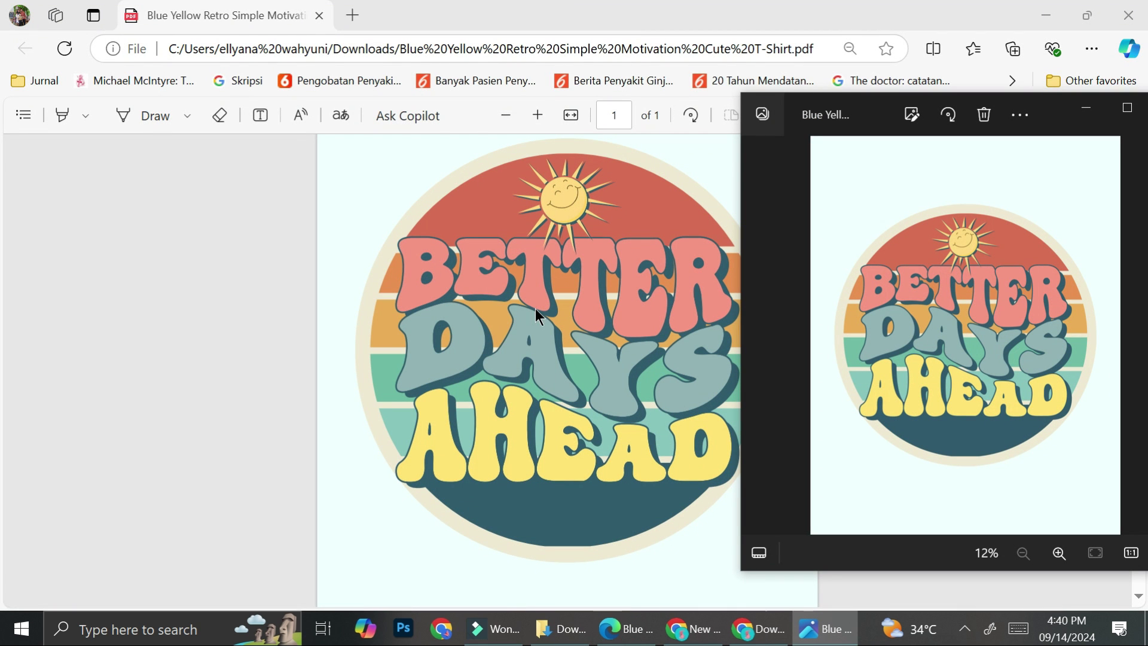
scroll(928, 346, up, 1)
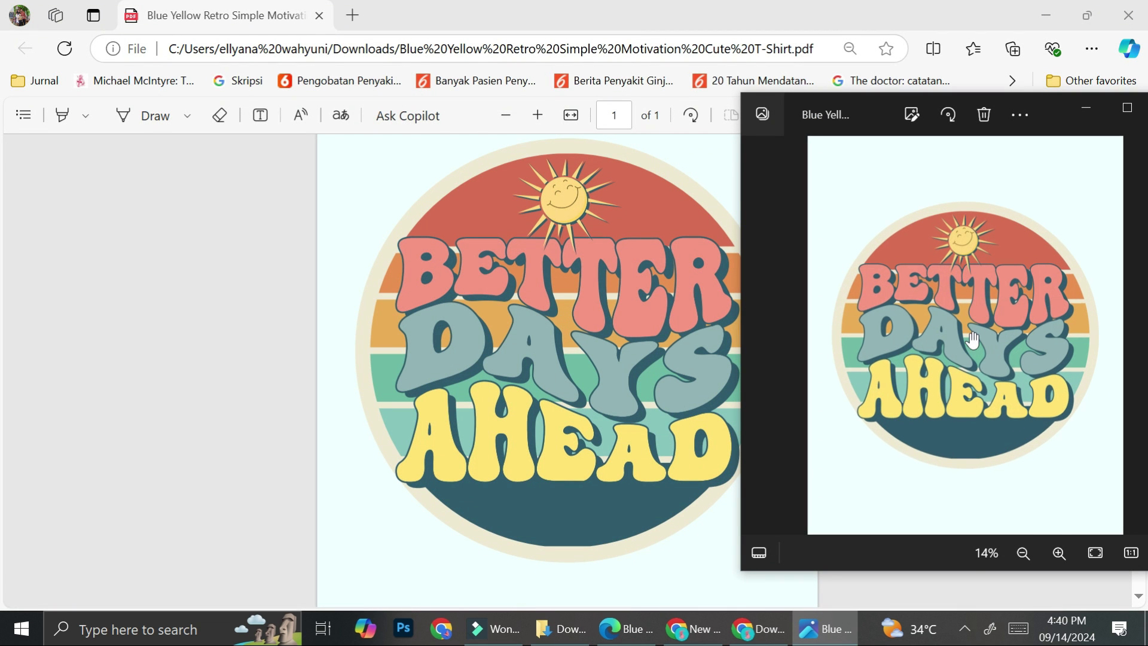
scroll(928, 345, up, 3)
scroll(929, 345, up, 2)
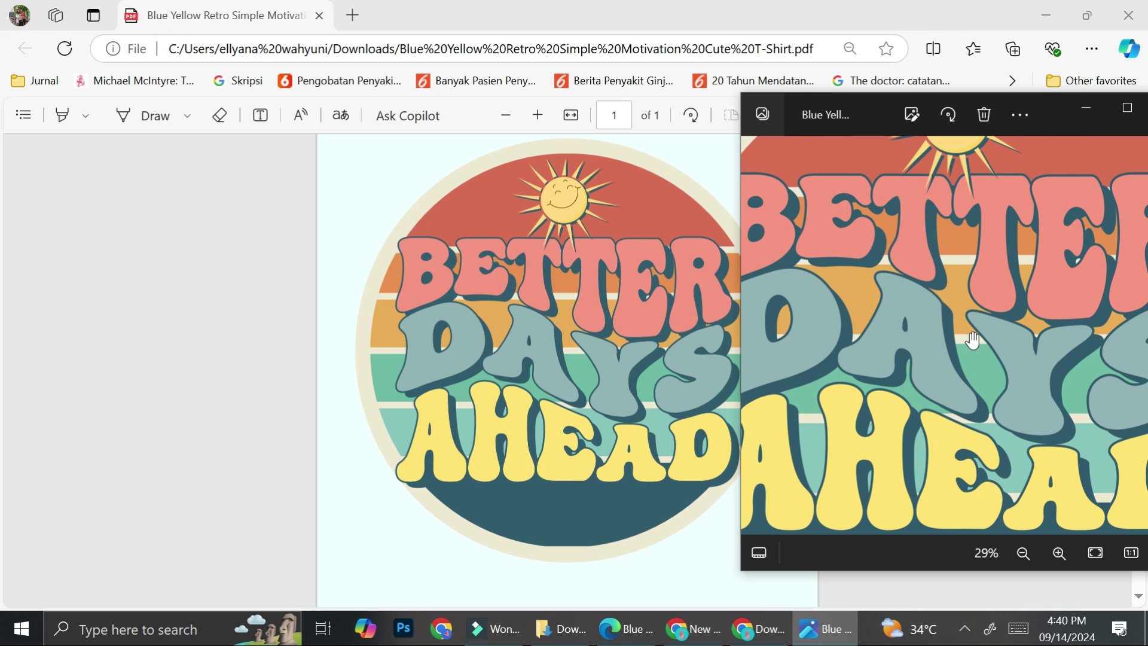
scroll(930, 286, up, 1)
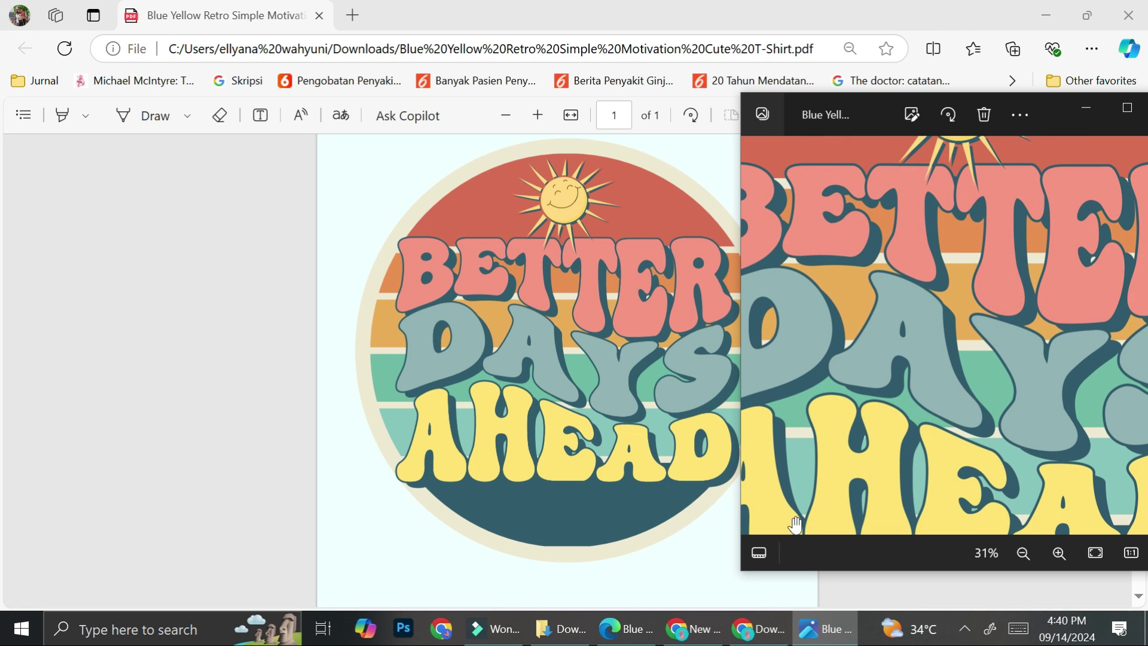
scroll(903, 355, down, 1)
scroll(903, 355, down, 2)
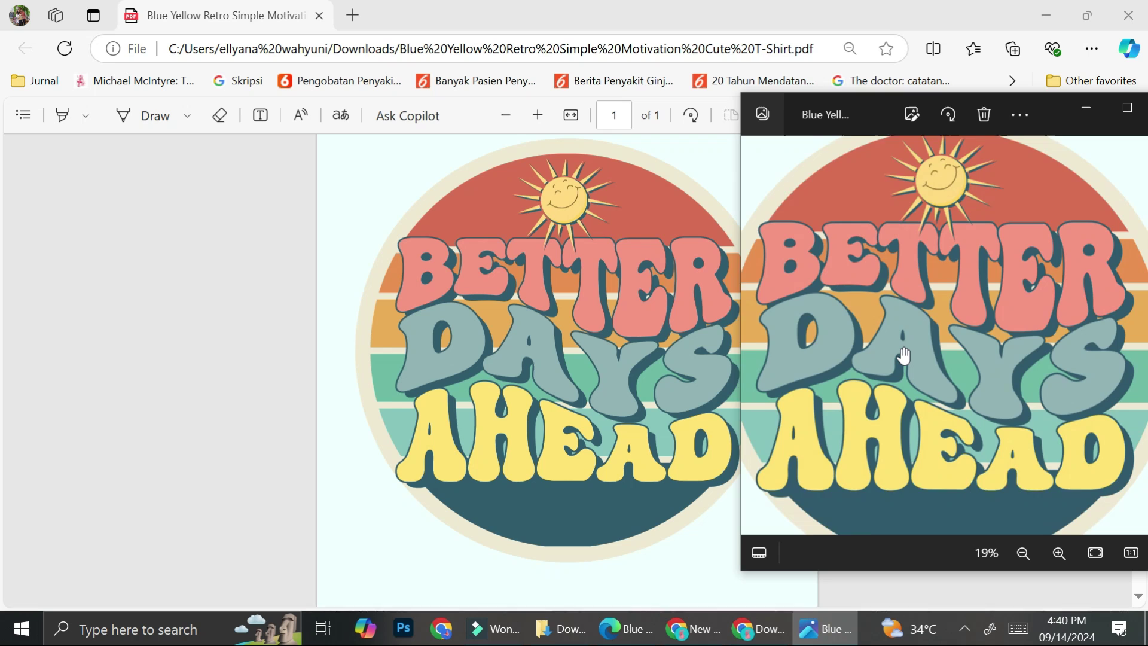
click(582, 217)
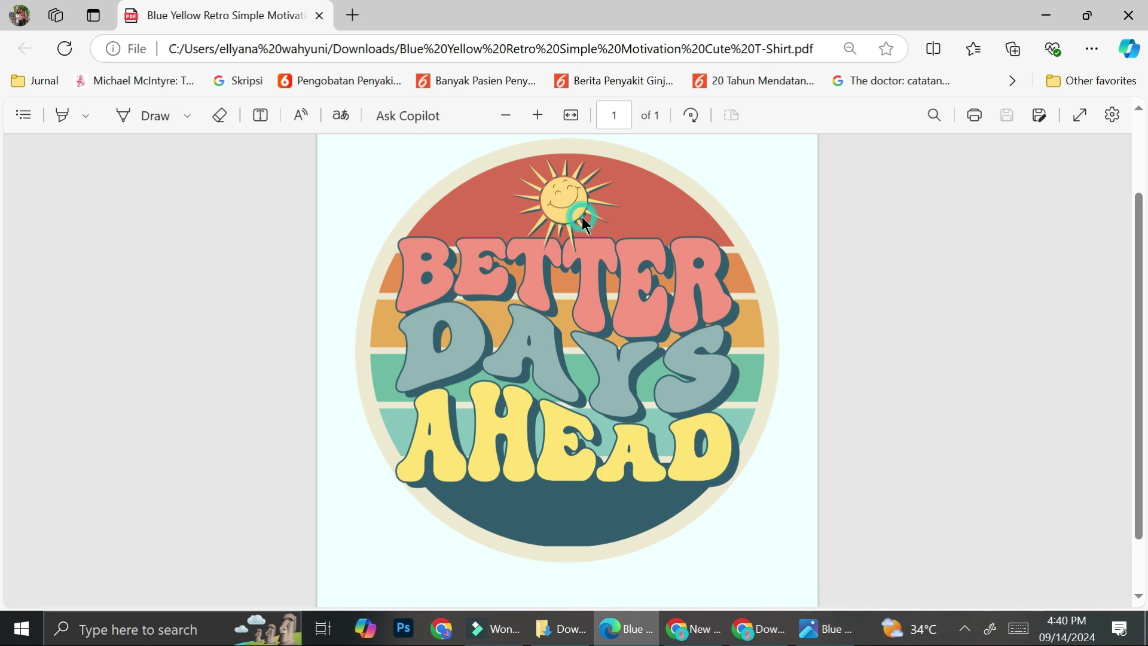
click(826, 628)
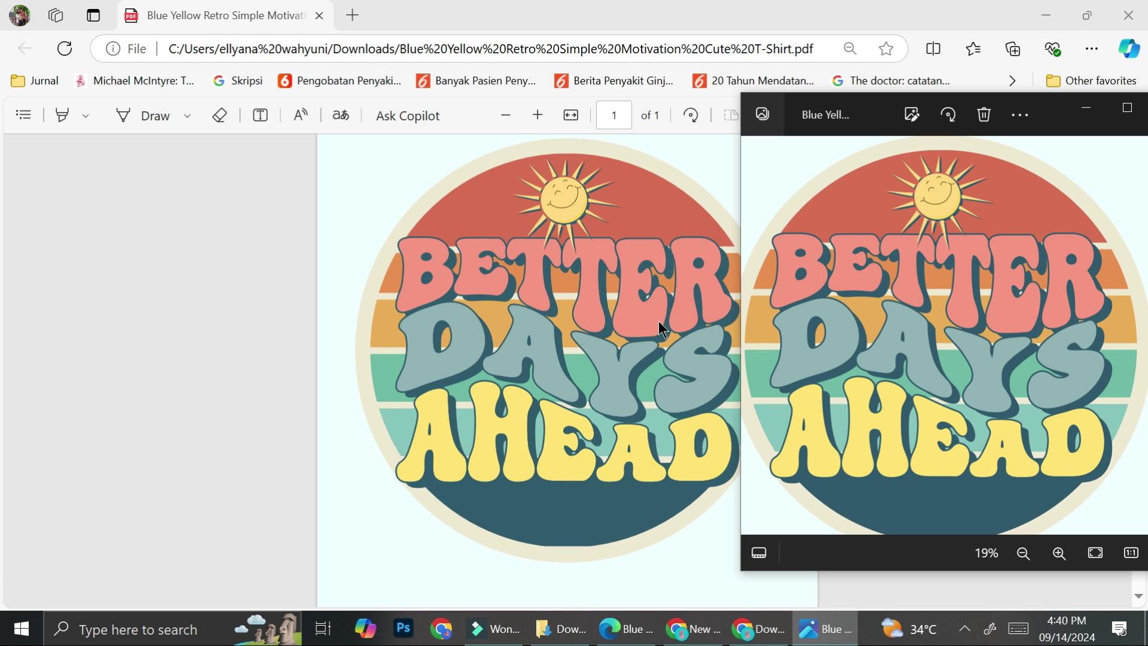
ctrl+scroll(658, 320, down, 2)
ctrl+scroll(659, 320, up, 2)
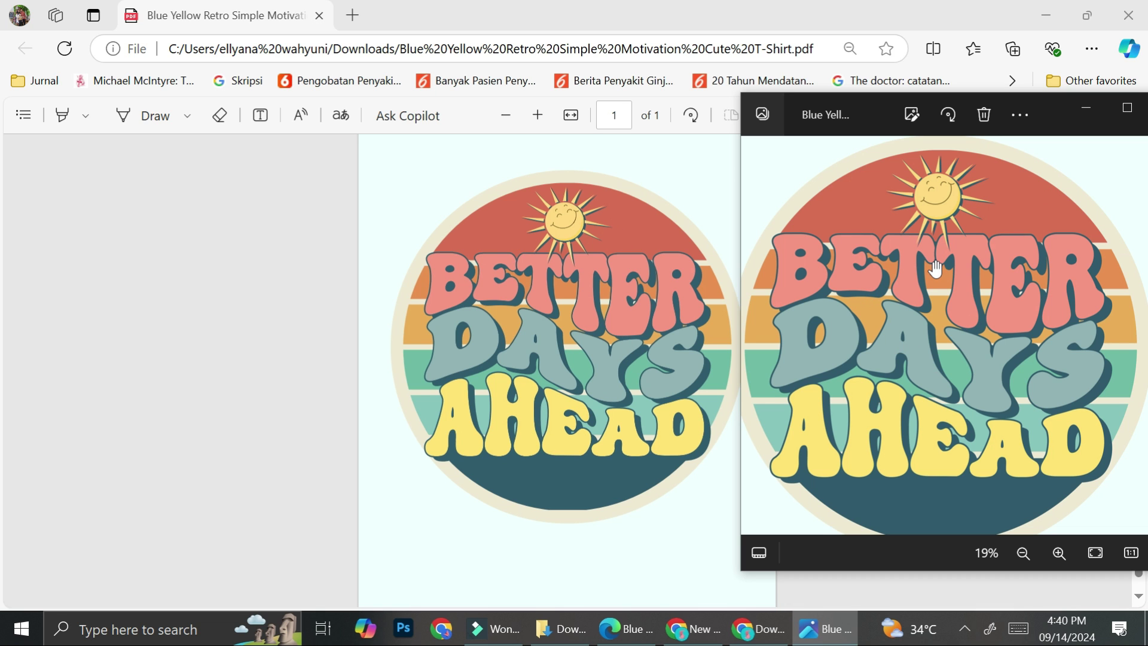
scroll(931, 273, up, 2)
scroll(932, 273, up, 2)
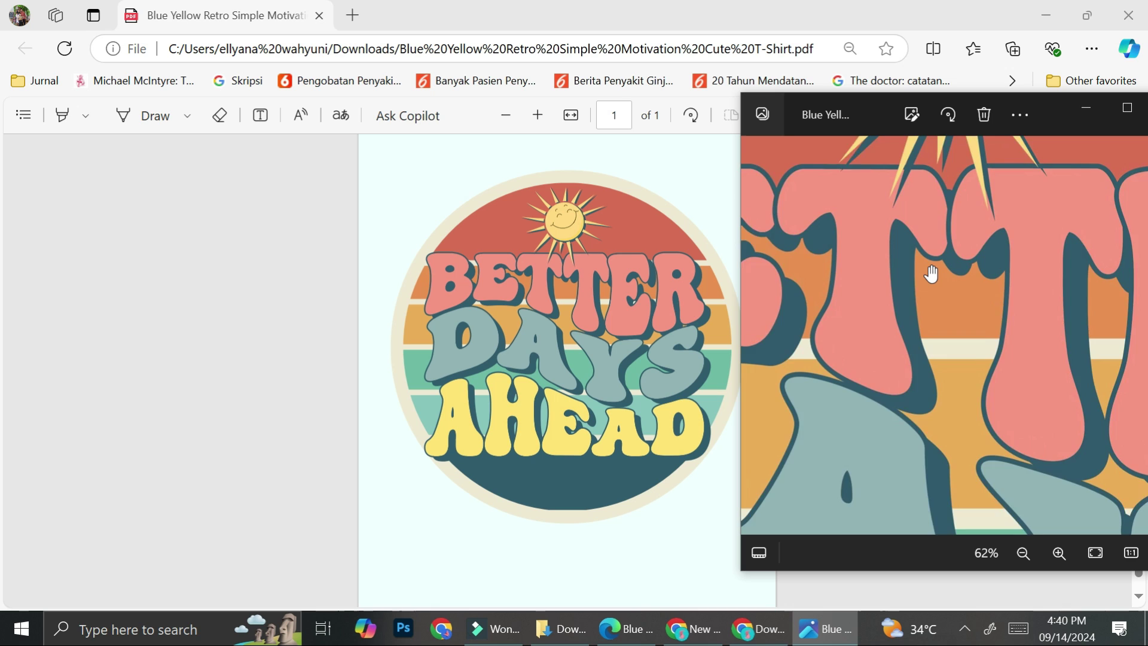
scroll(931, 273, up, 2)
scroll(931, 273, up, 2)
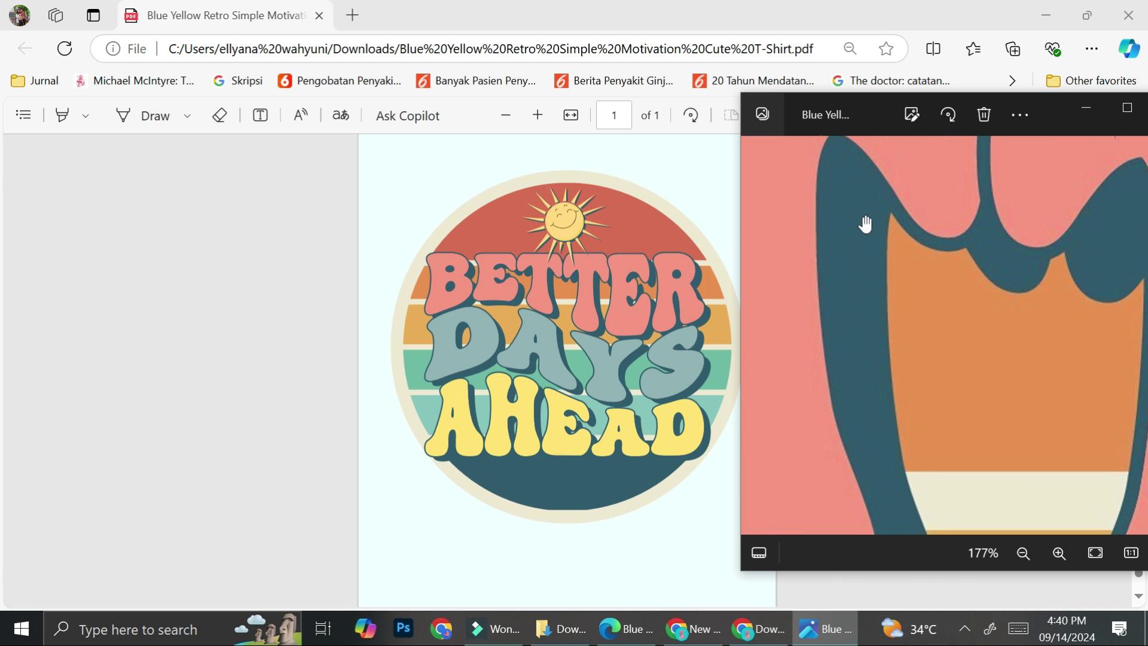
scroll(561, 324, up, 3)
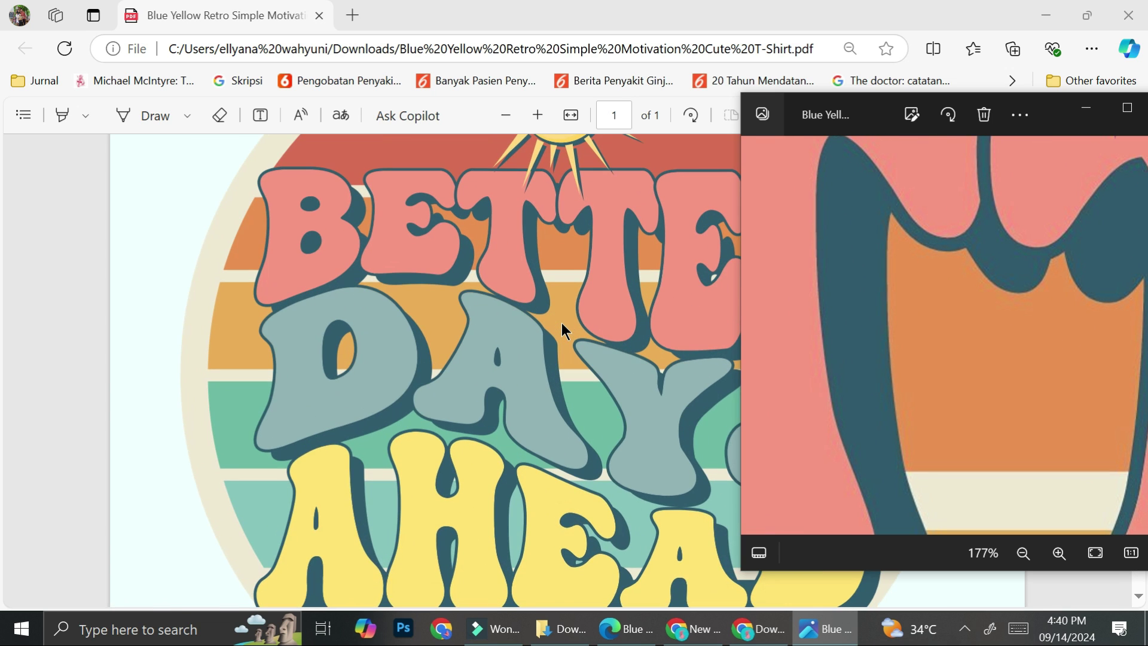
scroll(562, 323, up, 2)
scroll(562, 323, up, 2)
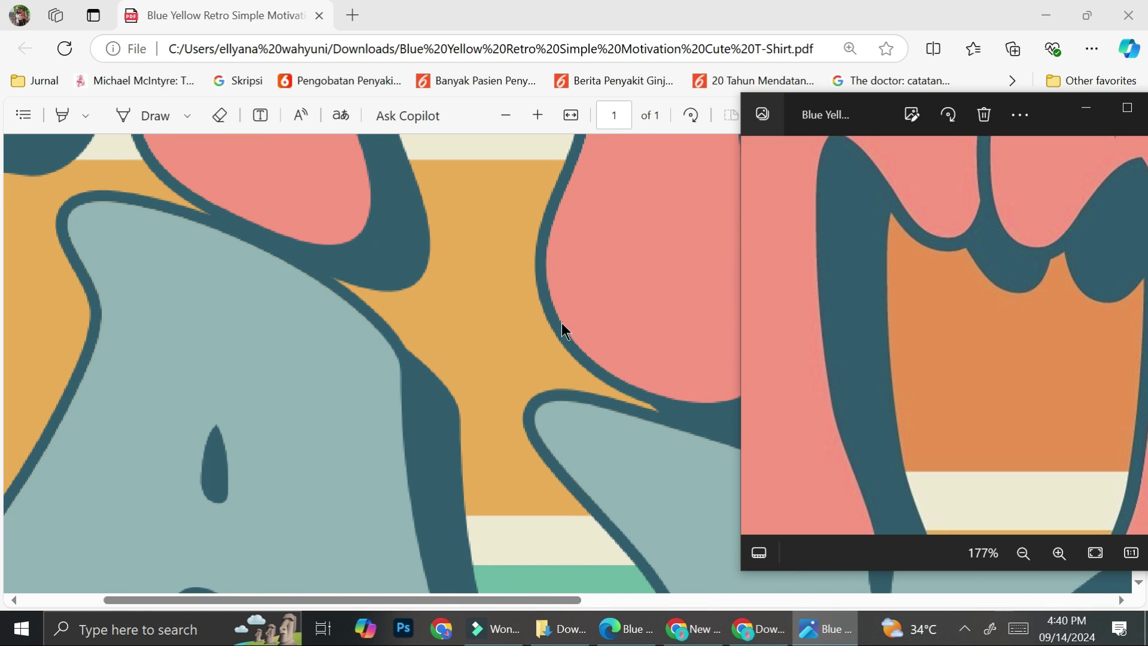
click(679, 148)
scroll(691, 236, up, 1)
scroll(690, 236, down, 2)
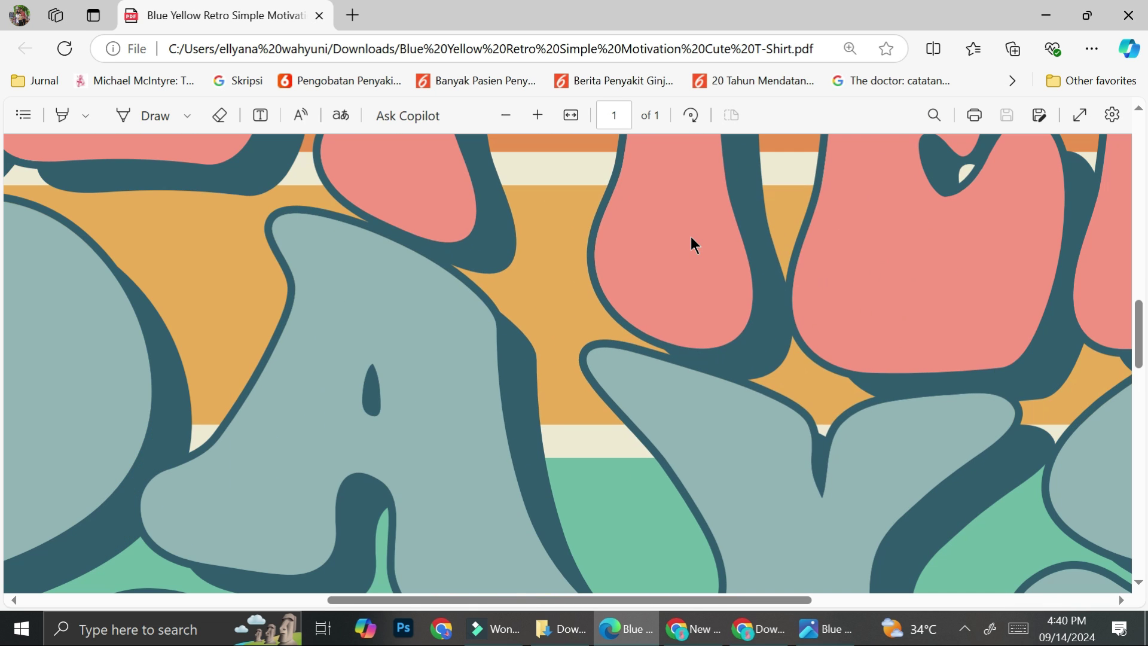
Switch from PDF2Go back to the Canva design tab and close the download notice
click(758, 628)
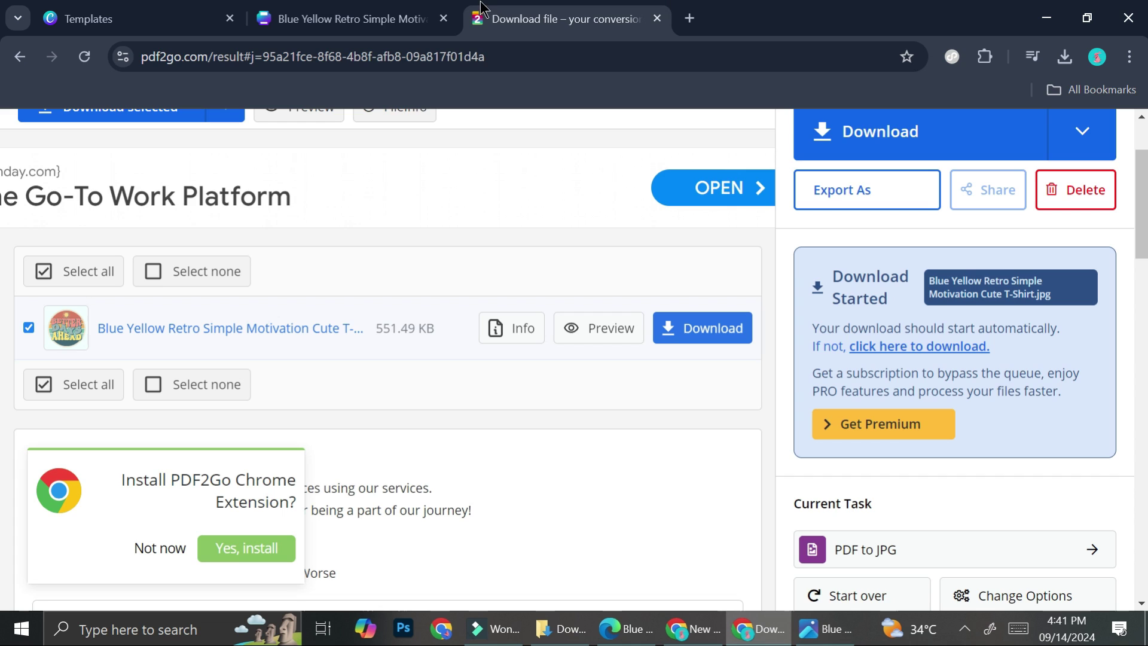
click(441, 9)
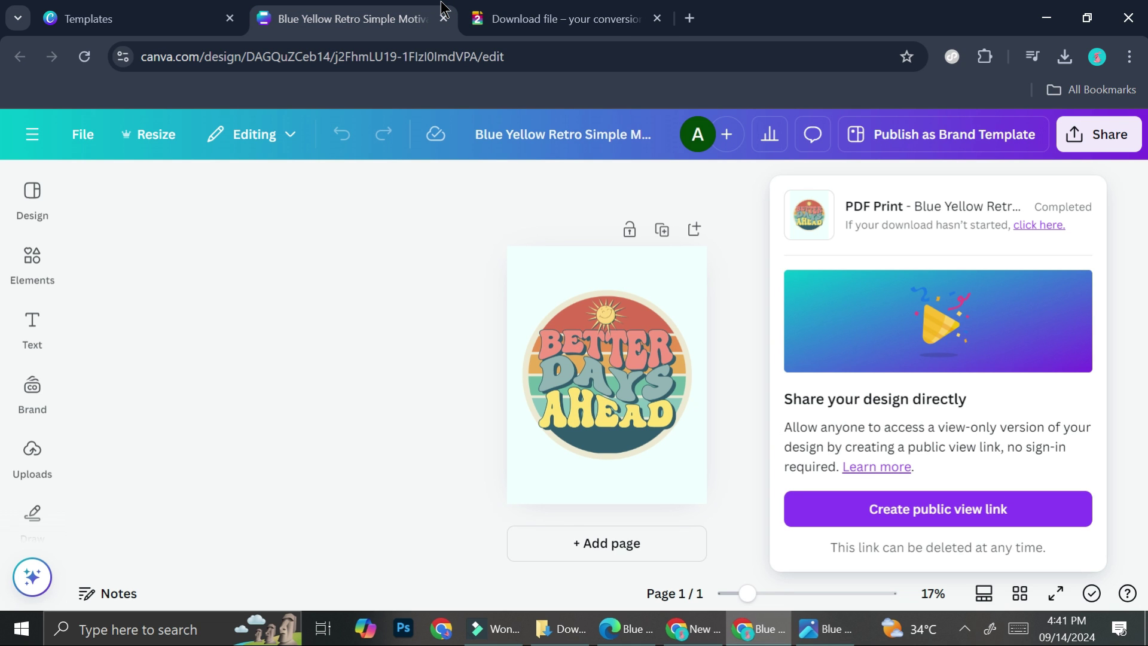
click(1116, 221)
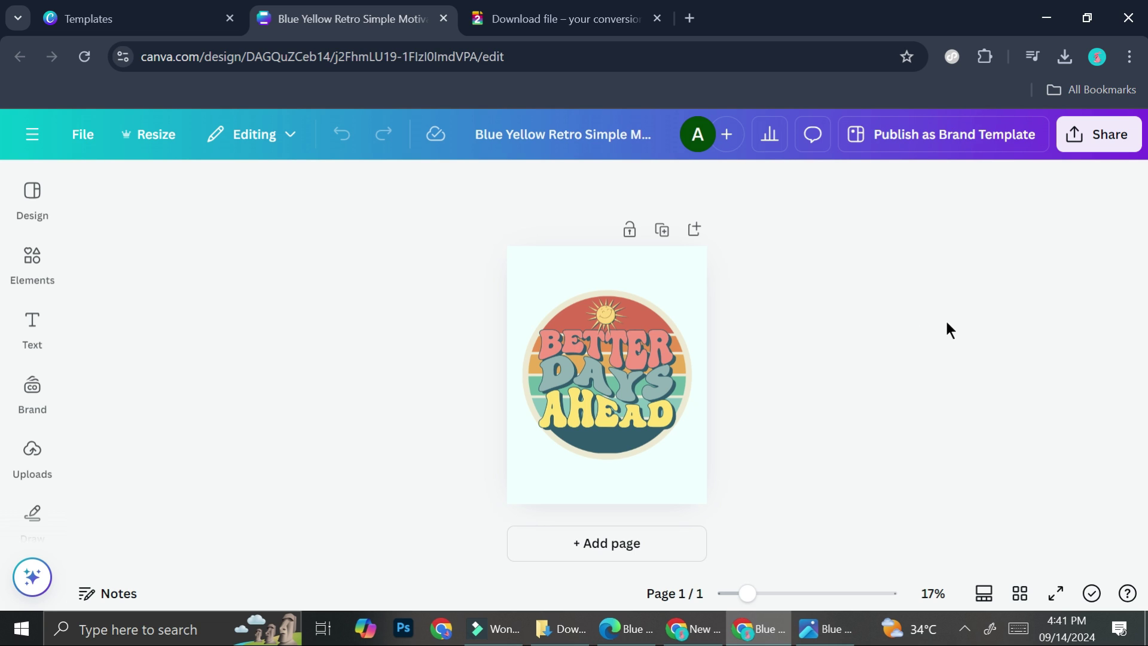
Drag the PNG Size slider to 3.125× (4,861 × 6,250 px) and try the compress option
click(1106, 120)
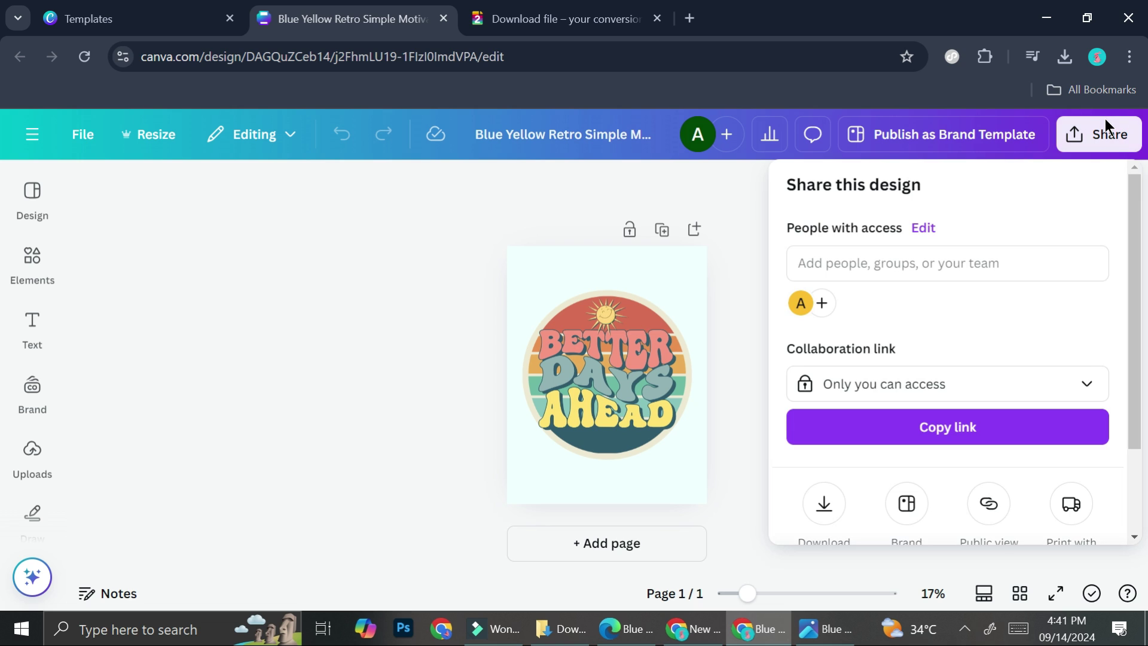
scroll(882, 335, down, 2)
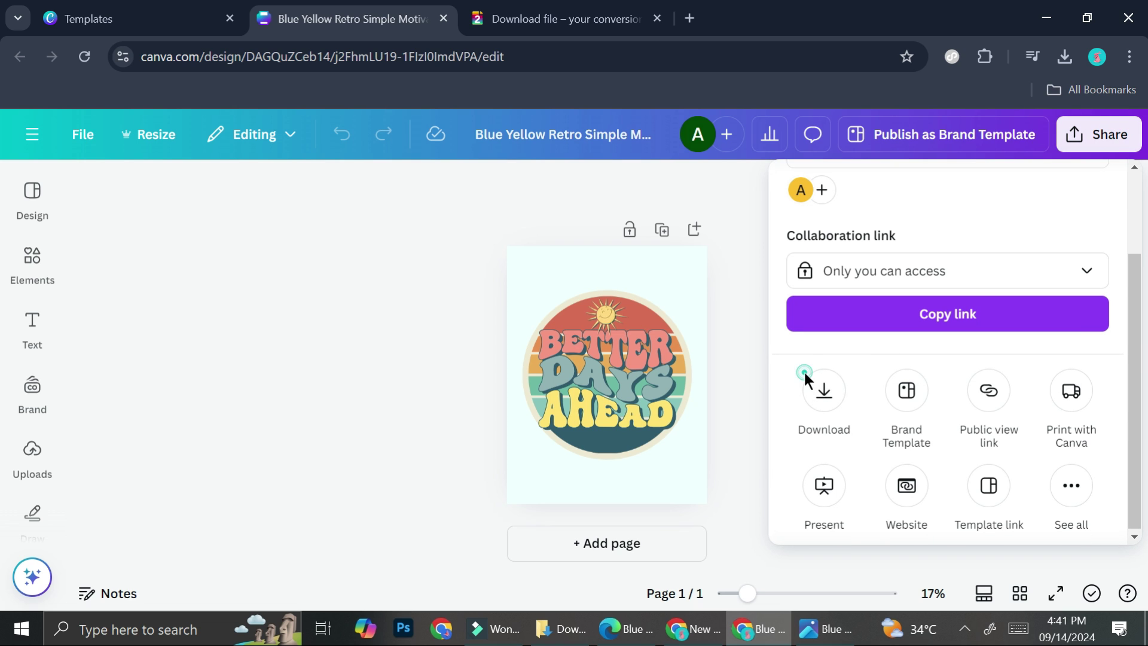
click(813, 392)
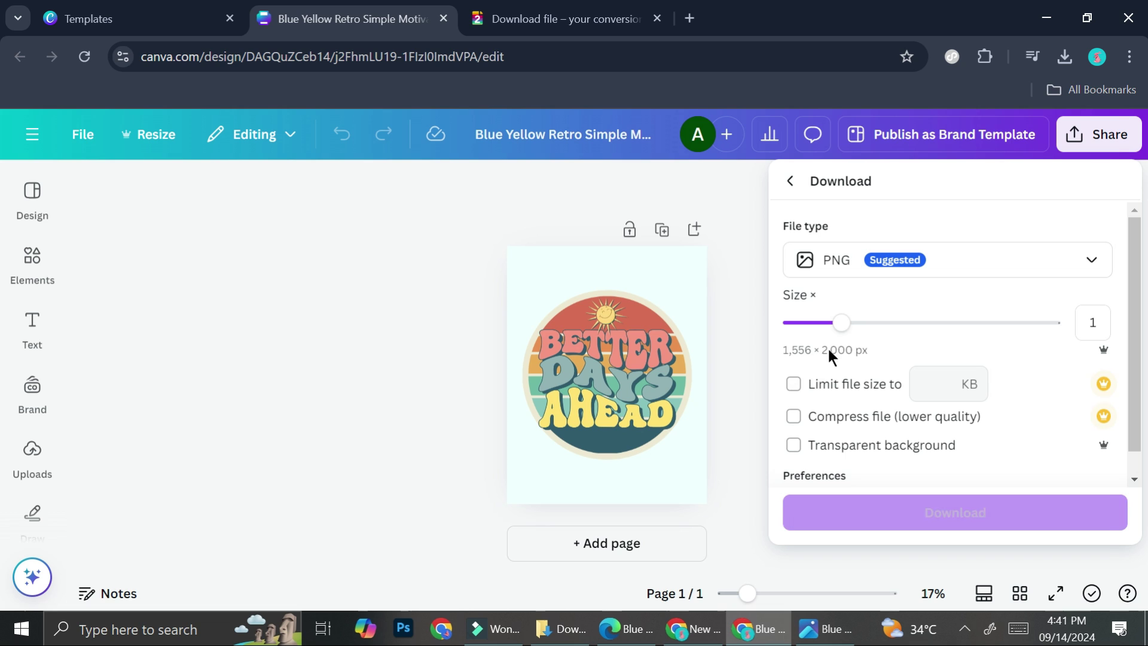
mouse_move(851, 335)
mouse_down()
mouse_move(854, 356)
mouse_move(886, 366)
mouse_move(1064, 333)
mouse_up()
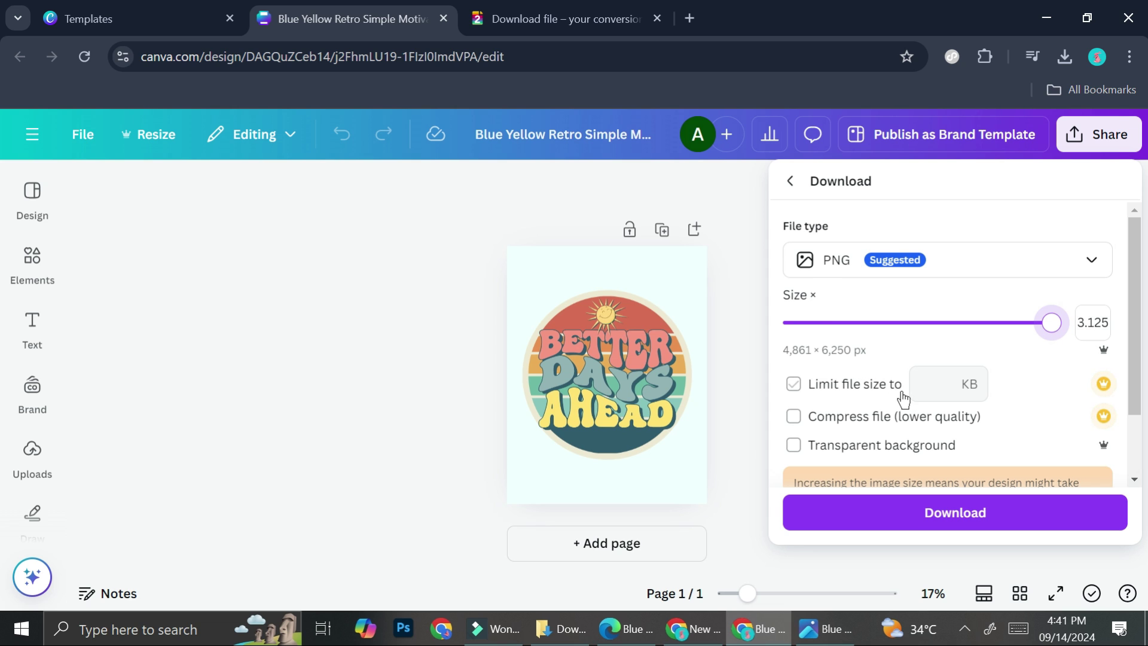
scroll(894, 397, down, 2)
scroll(808, 356, up, 1)
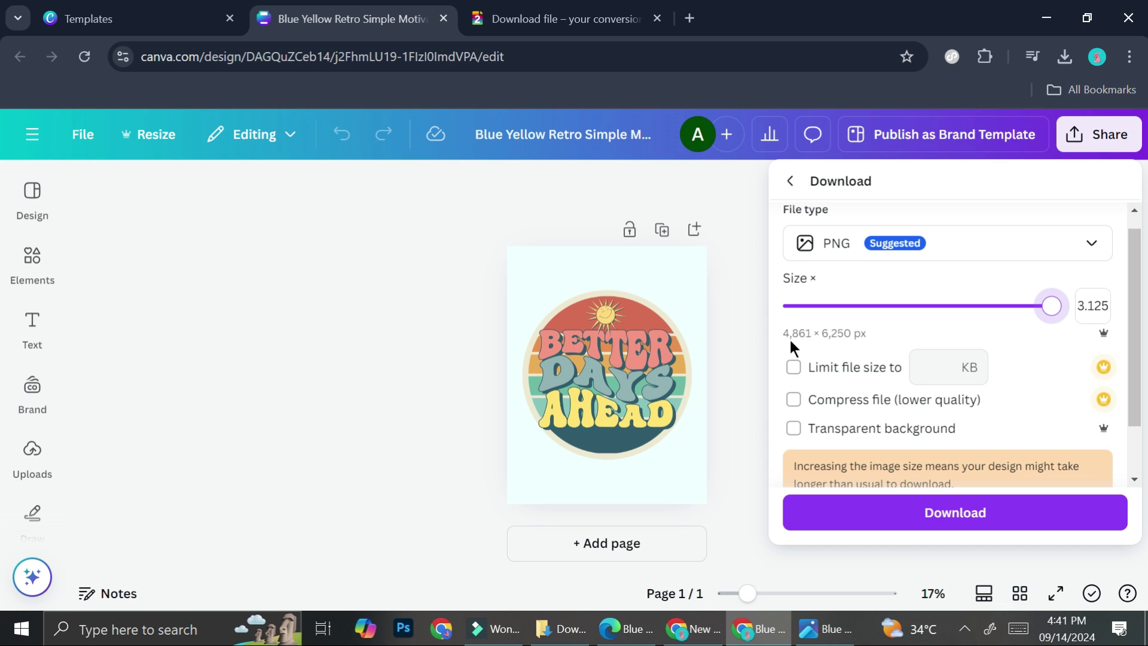
scroll(788, 338, down, 1)
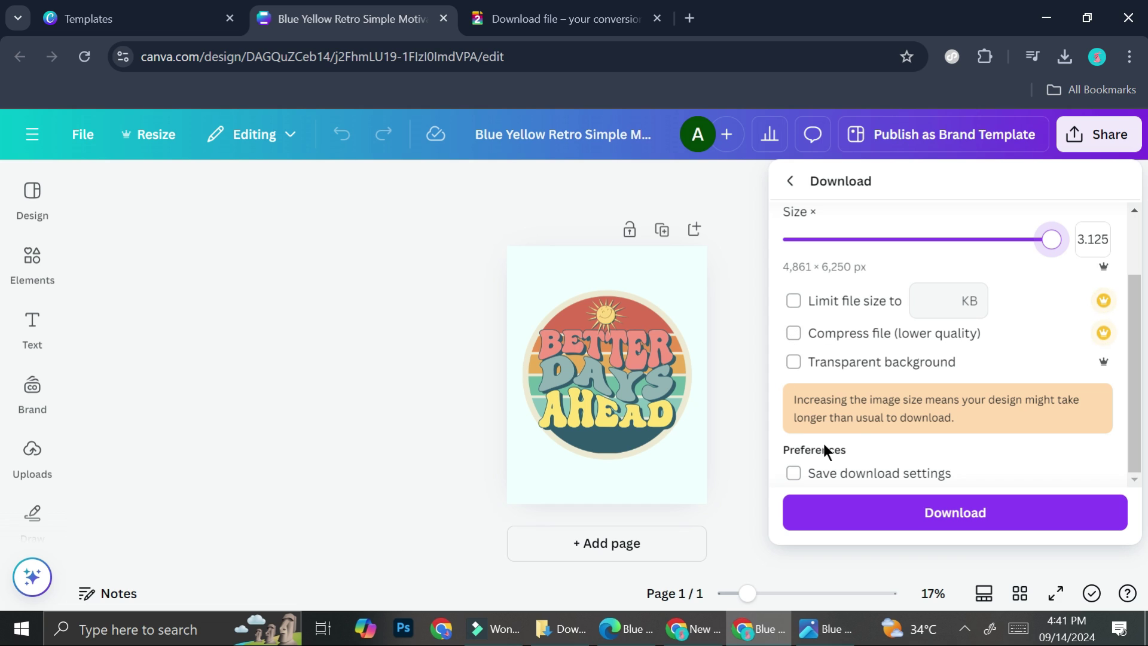
scroll(939, 403, up, 1)
click(940, 411)
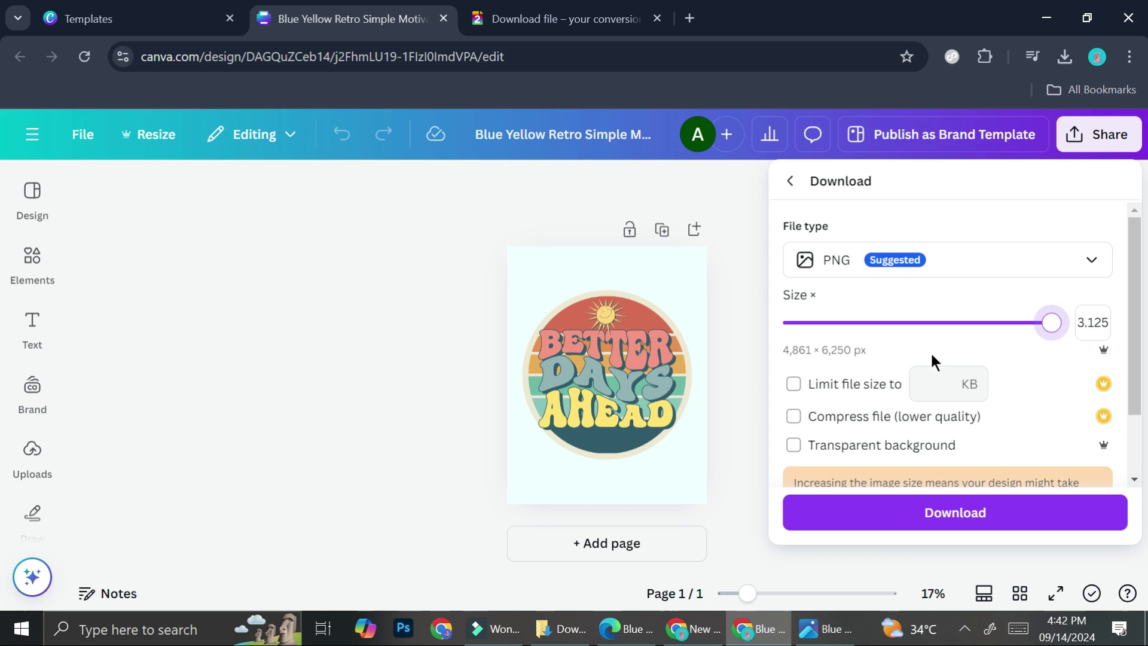
Try transparent background and smaller PNG sizes, keep 1.375× (2,139 × 2,750 px), then close Download settings
click(923, 439)
mouse_move(1052, 322)
mouse_down()
mouse_move(866, 341)
mouse_move(978, 356)
mouse_move(1043, 348)
mouse_move(802, 359)
mouse_up()
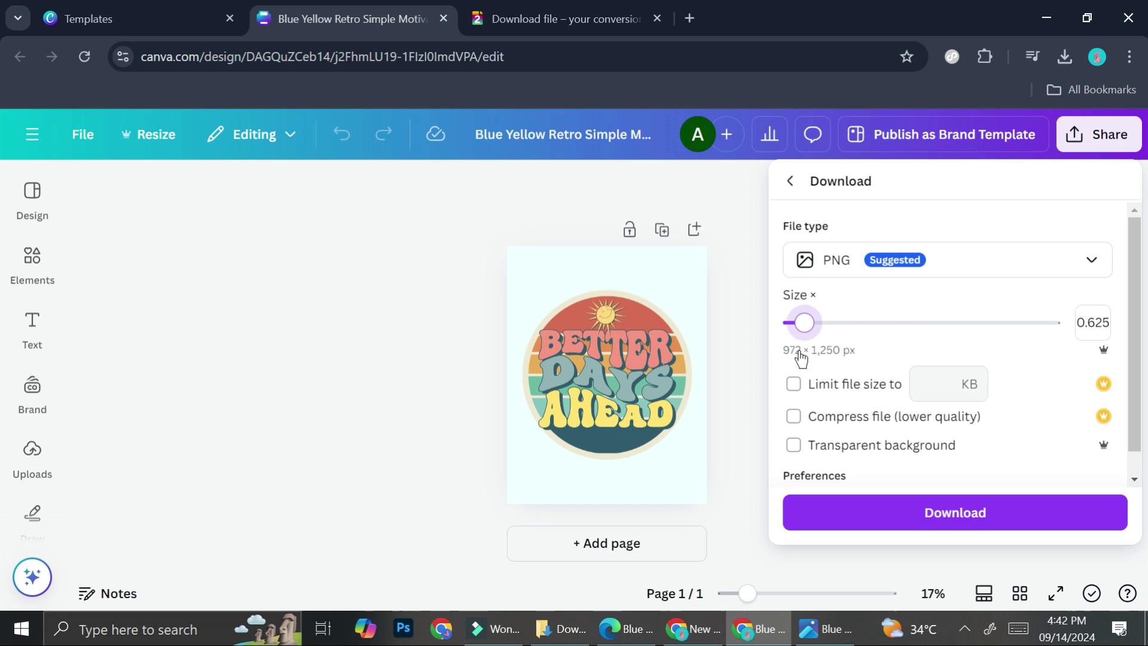
mouse_move(801, 359)
mouse_down()
mouse_move(912, 310)
mouse_move(967, 311)
mouse_move(877, 316)
mouse_up()
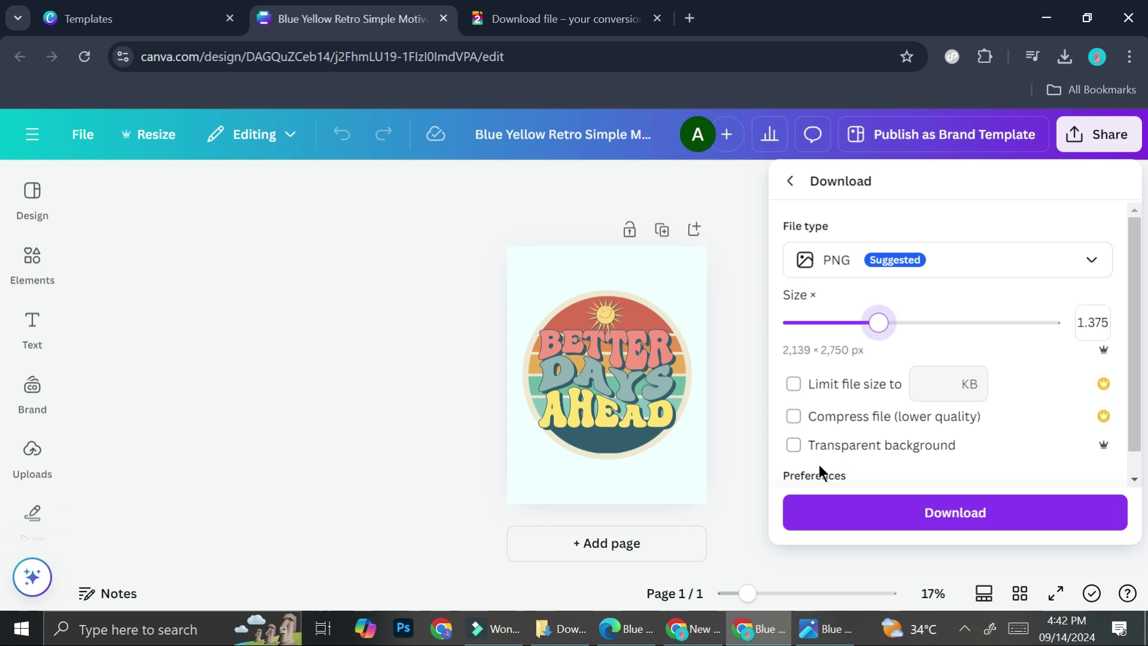
click(485, 401)
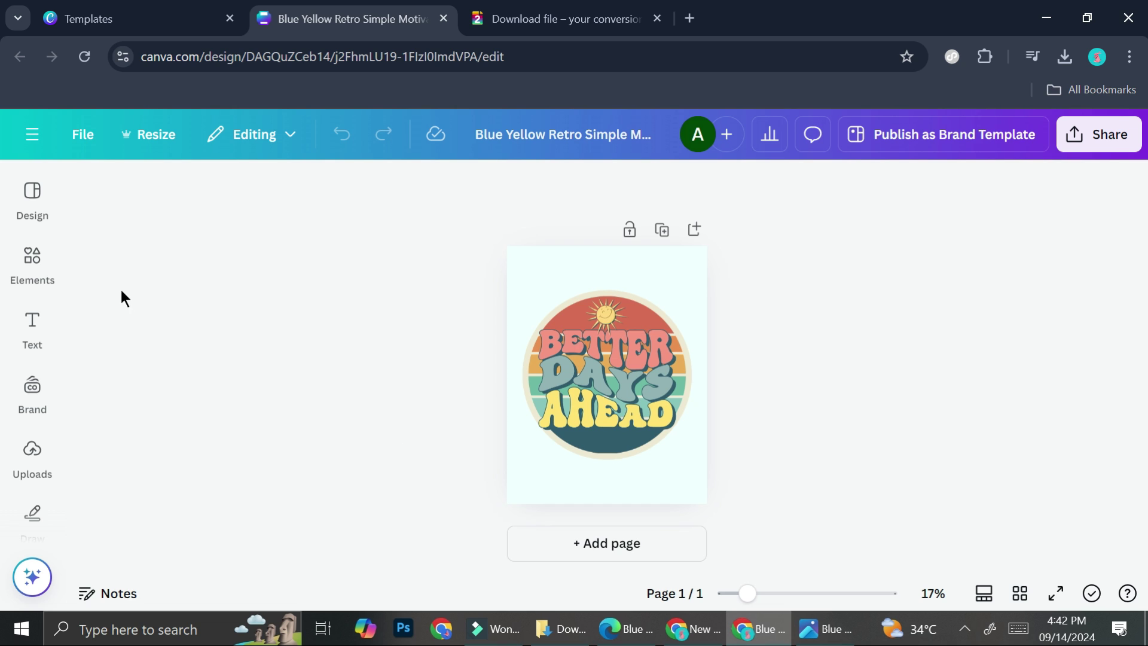
click(33, 199)
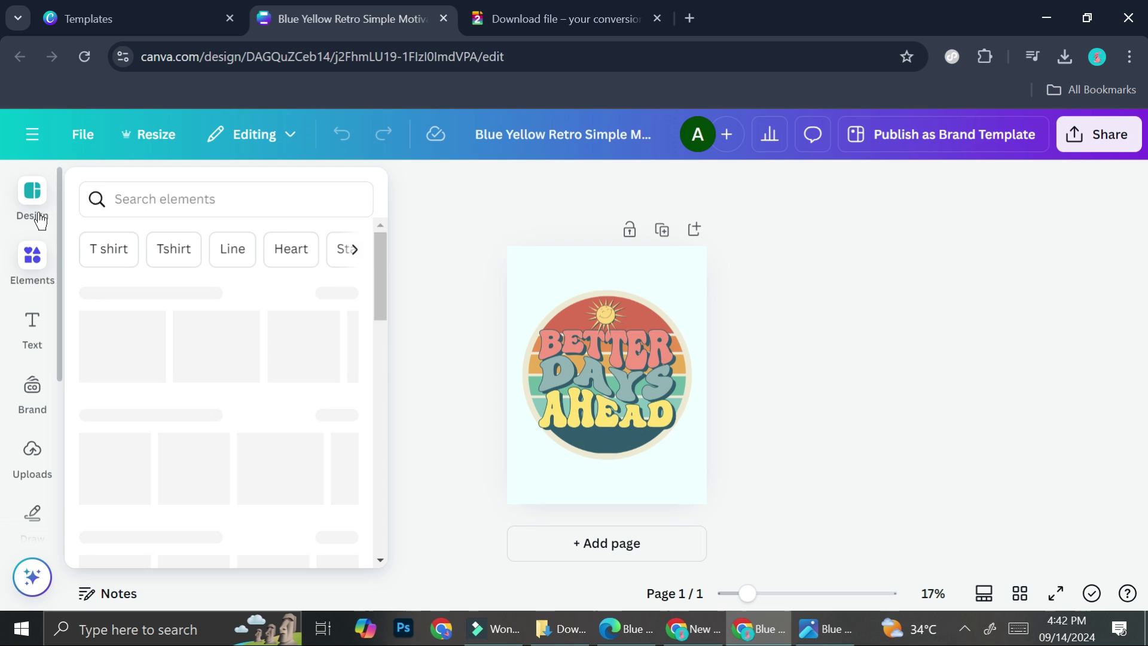
click(42, 458)
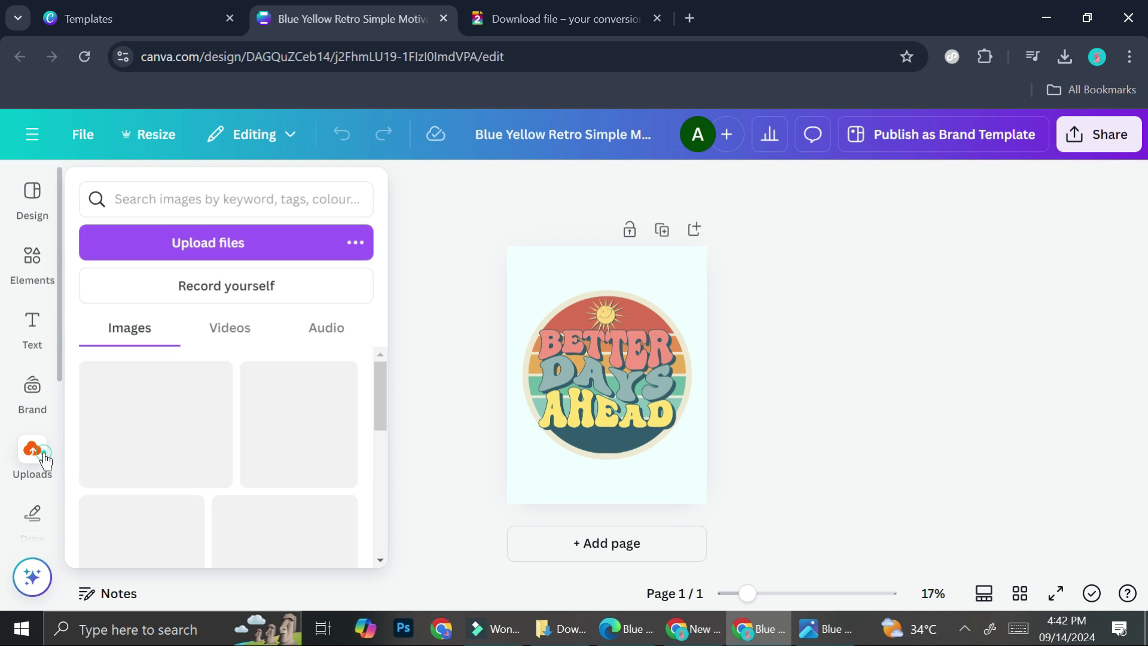
drag(584, 375, 560, 311)
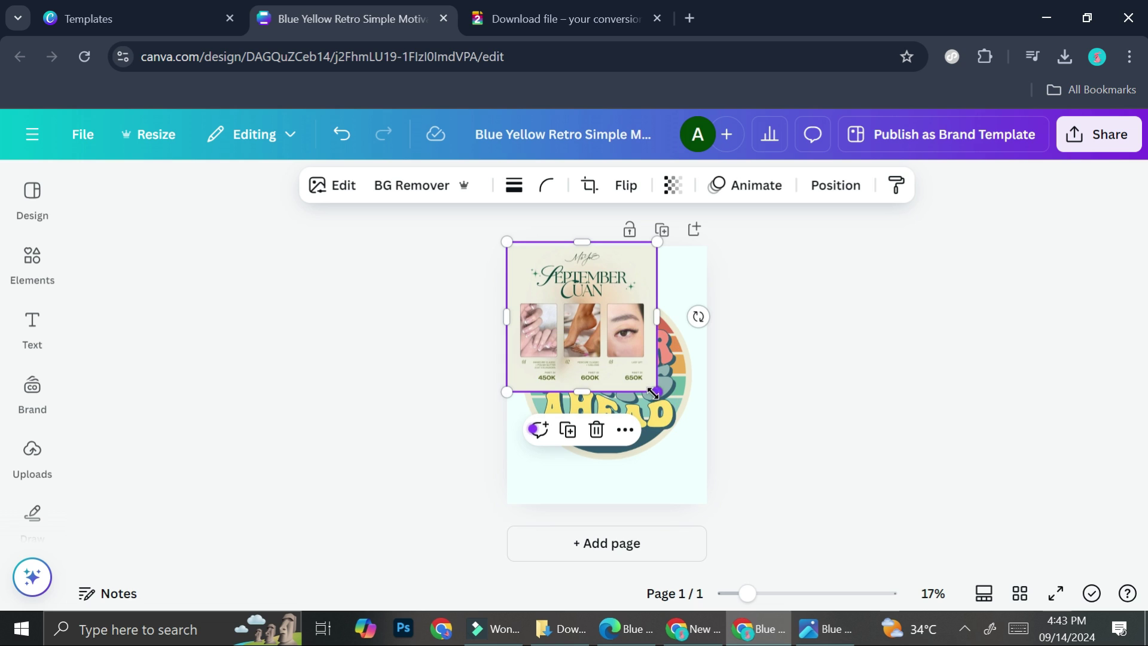
drag(655, 391, 658, 467)
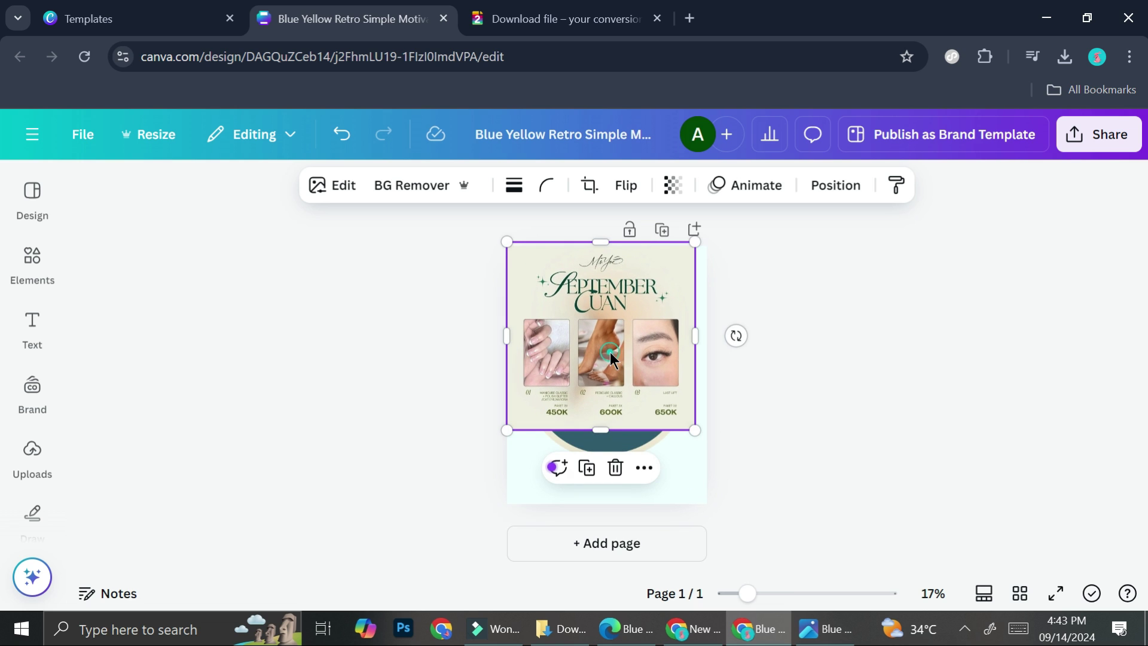
drag(610, 360, 624, 398)
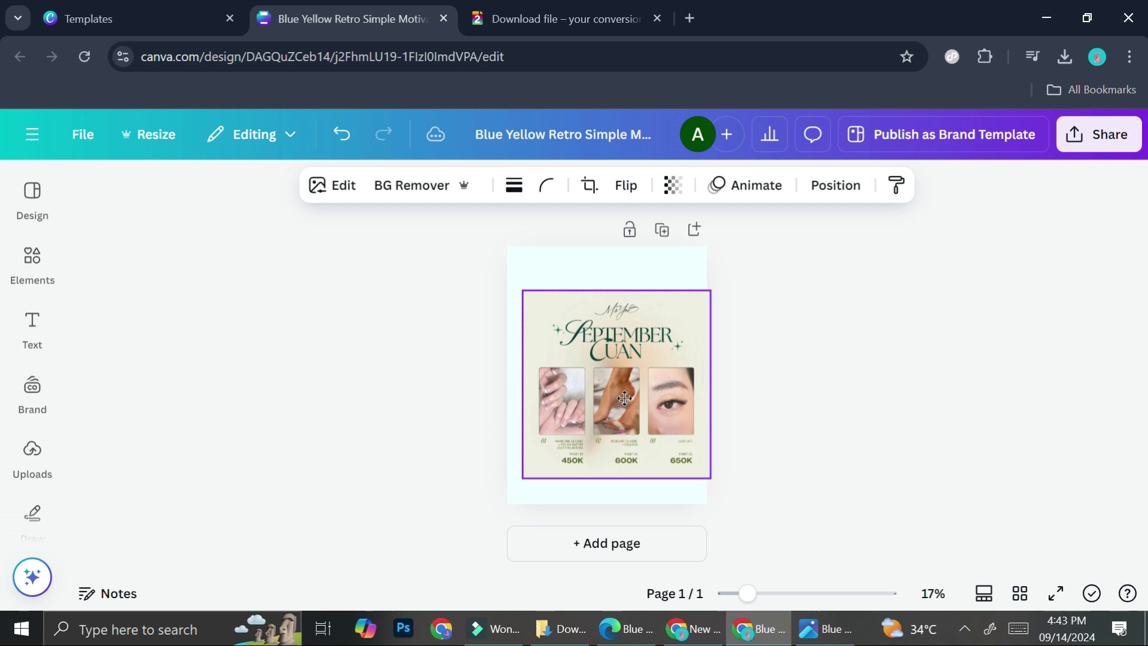
drag(624, 399, 617, 397)
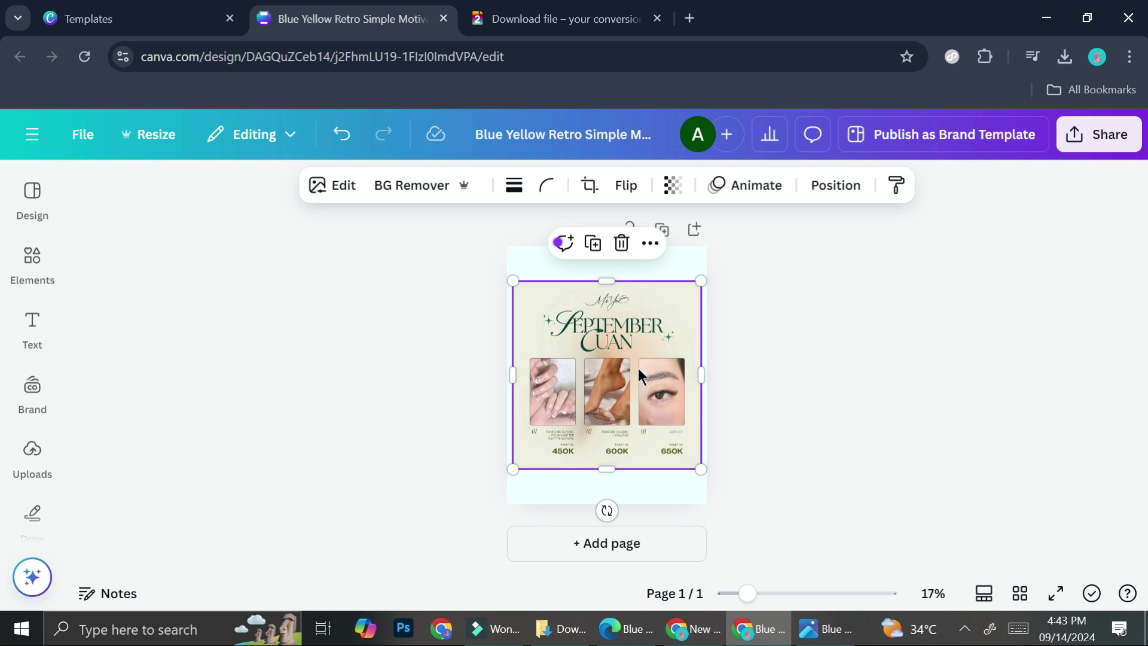
ctrl+scroll(625, 430, up, 2)
ctrl+scroll(626, 430, up, 2)
ctrl+scroll(625, 429, up, 2)
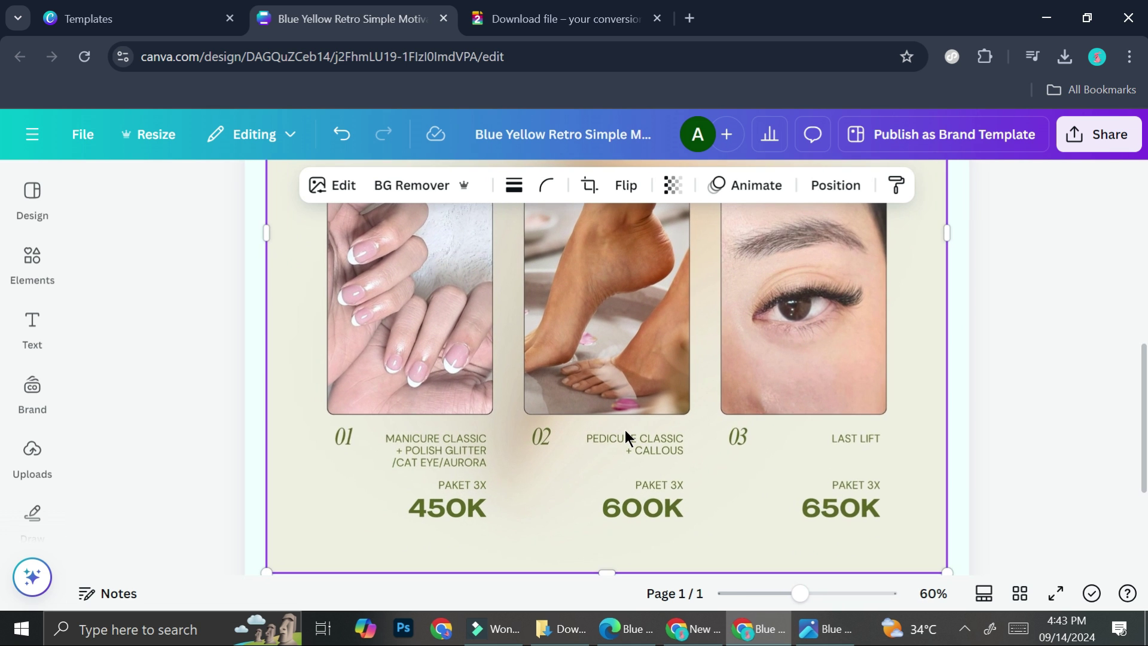
ctrl+scroll(625, 430, up, 1)
ctrl+scroll(626, 430, down, 1)
ctrl+scroll(629, 470, down, 1)
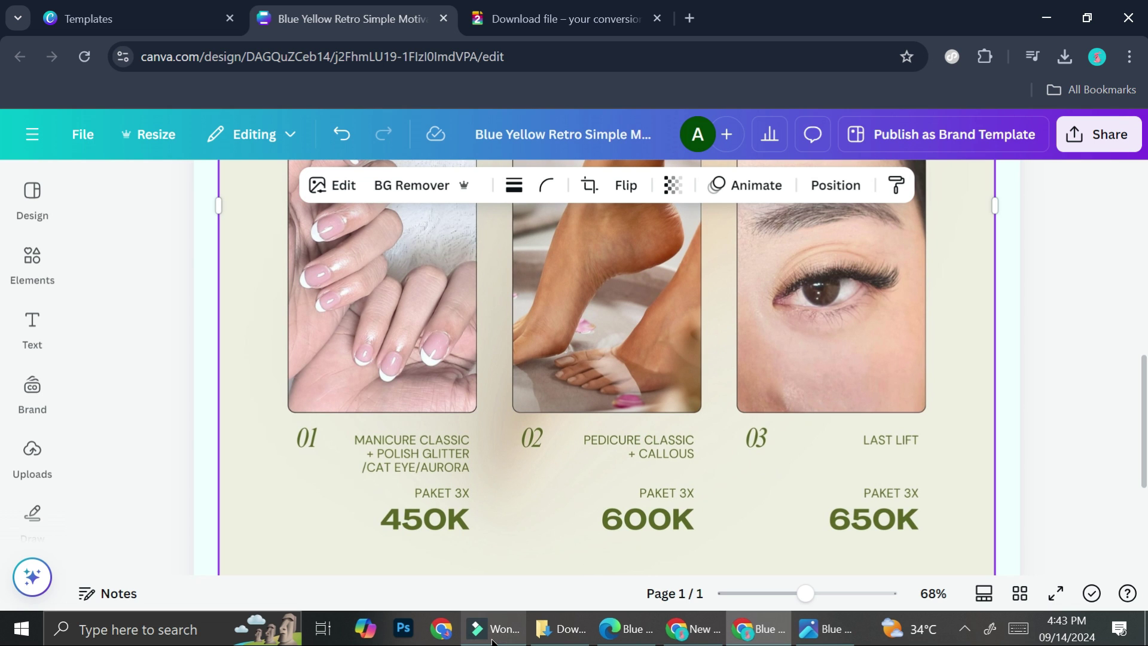
ctrl+scroll(539, 497, down, 2)
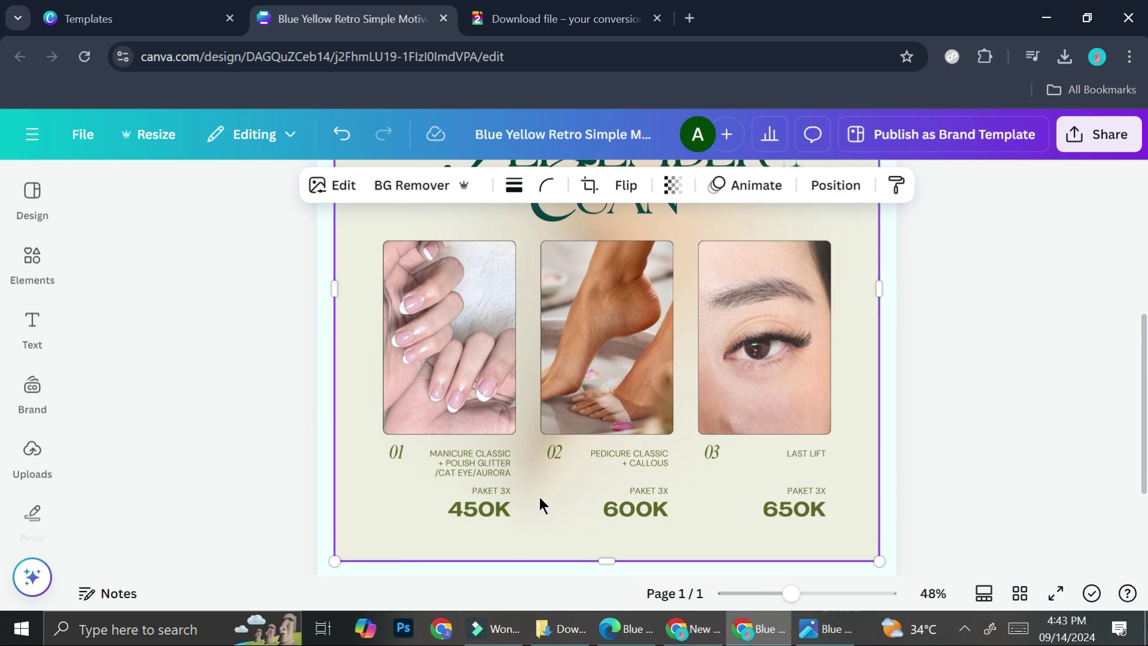
ctrl+scroll(540, 497, down, 1)
ctrl+scroll(539, 497, down, 1)
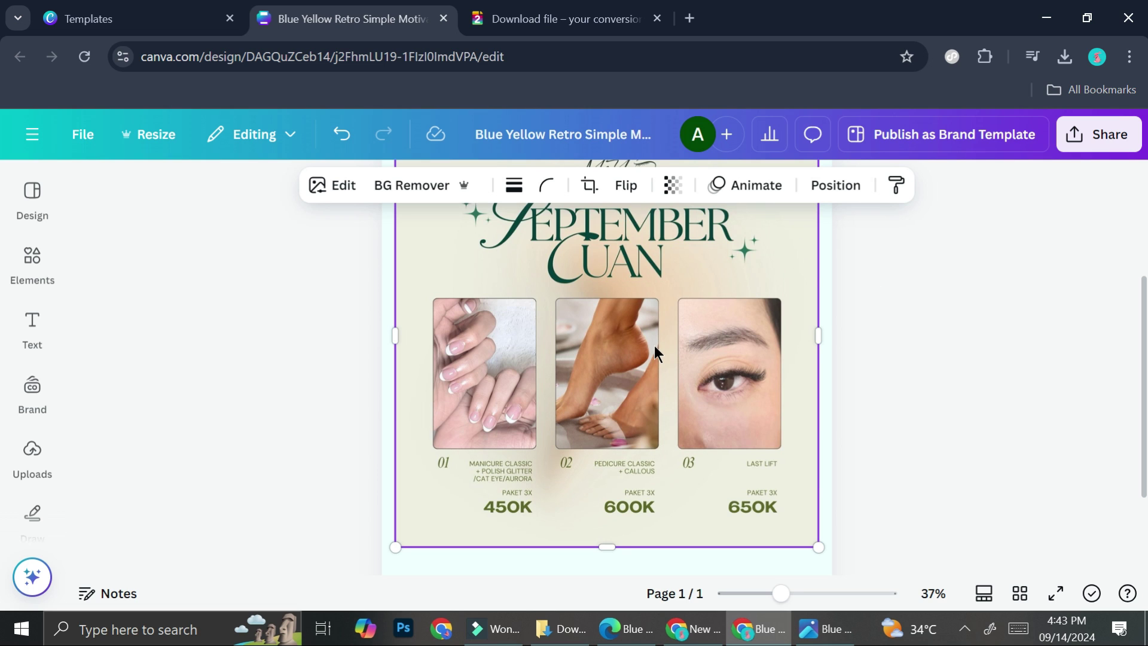
ctrl+scroll(654, 345, down, 1)
ctrl+scroll(698, 341, down, 1)
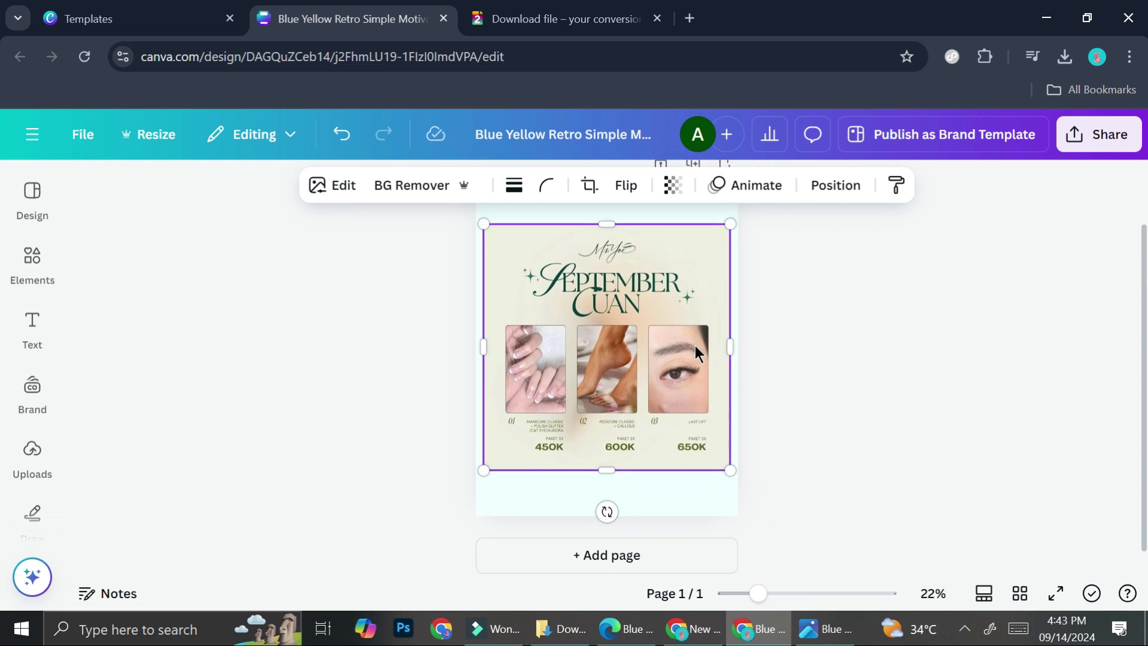
ctrl+scroll(695, 345, down, 1)
key(Delete)
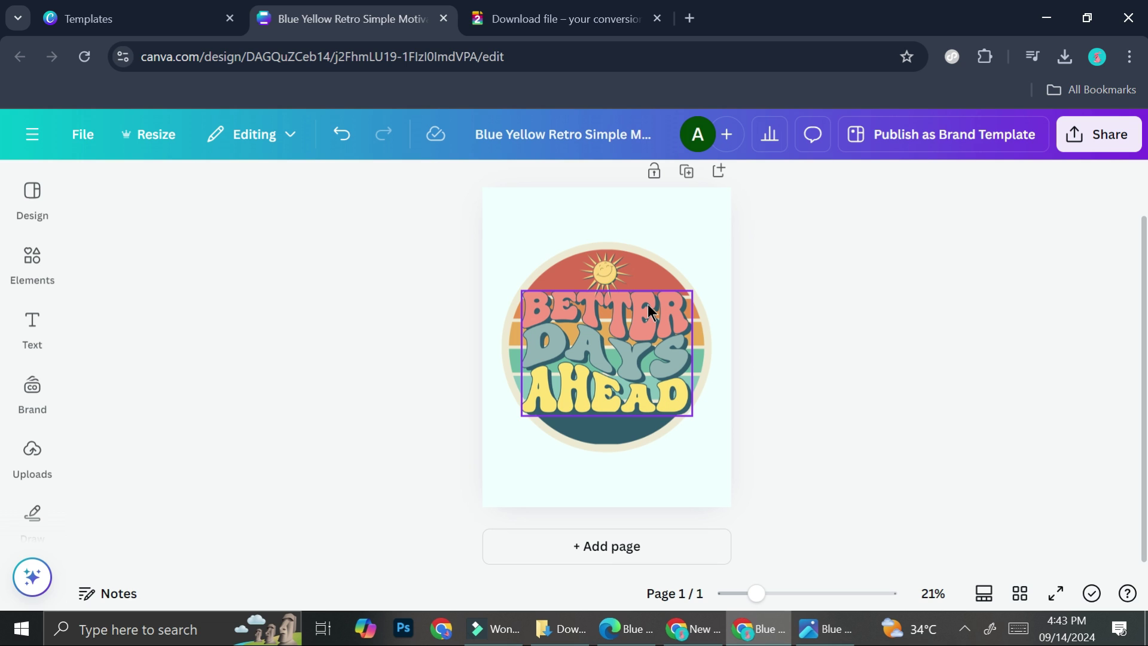
Flip between the PDF2Go download tab and the Canva design, ending on the 551.49 KB JPG results
click(511, 17)
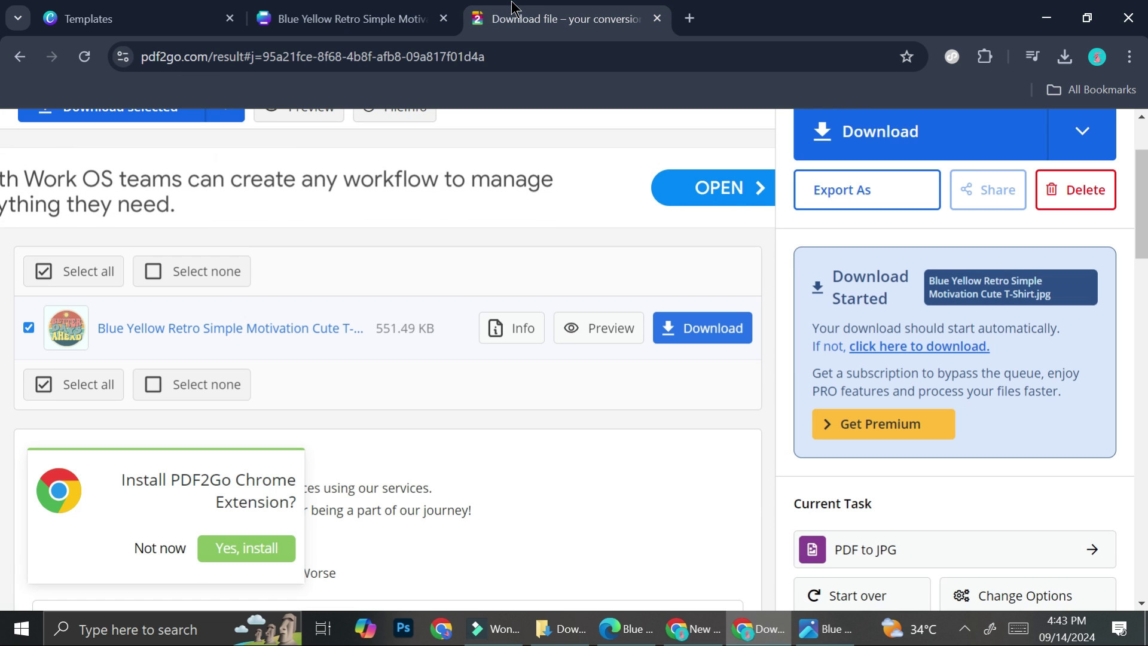
click(323, 9)
click(538, 18)
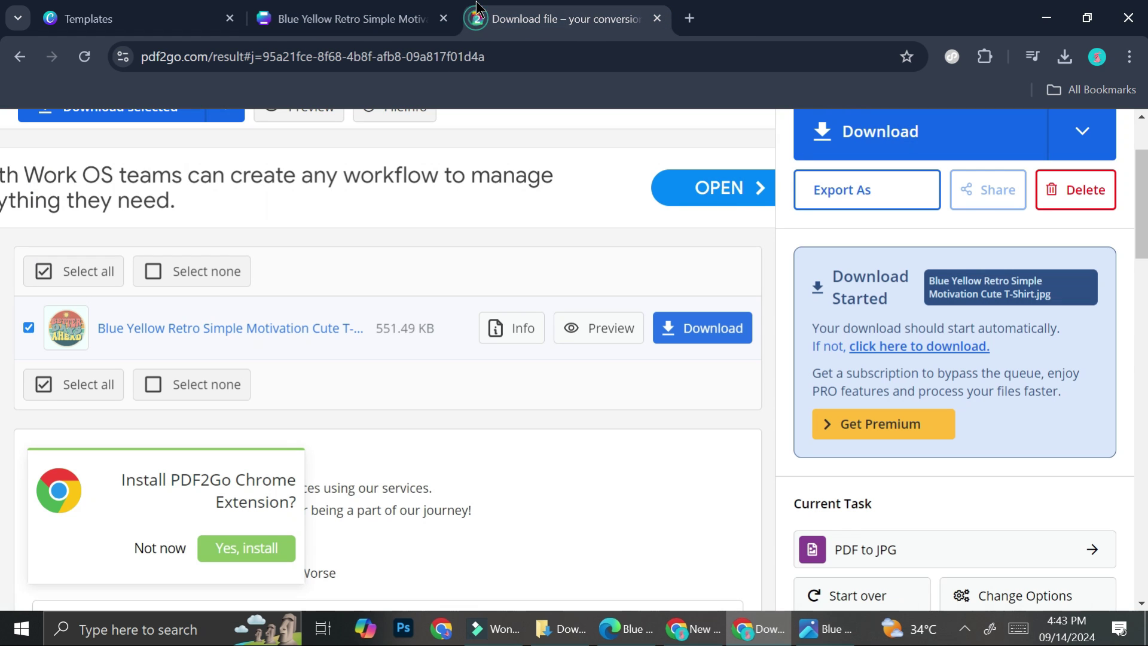
scroll(263, 303, up, 1)
scroll(264, 305, down, 4)
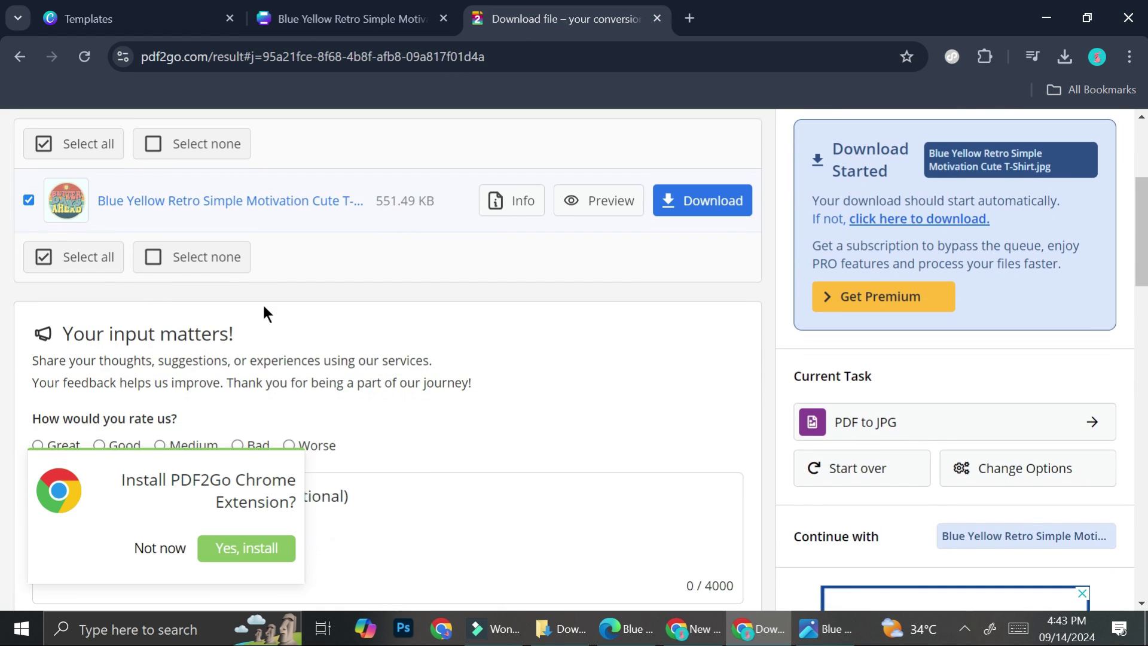
scroll(263, 305, up, 1)
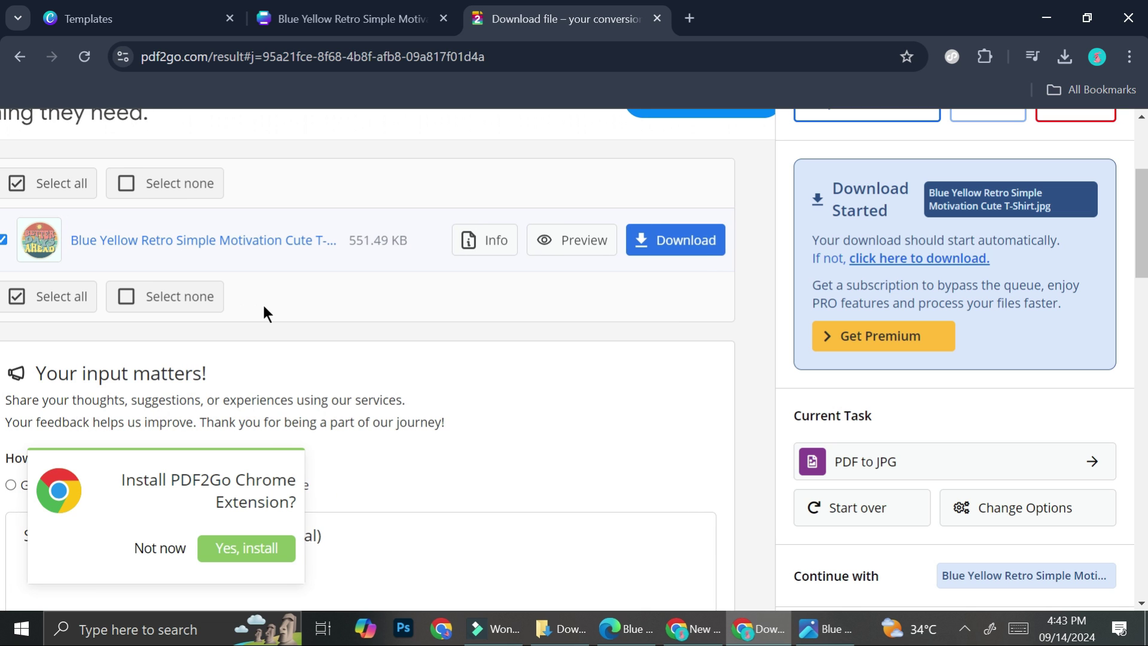
scroll(262, 303, up, 1)
scroll(263, 304, up, 2)
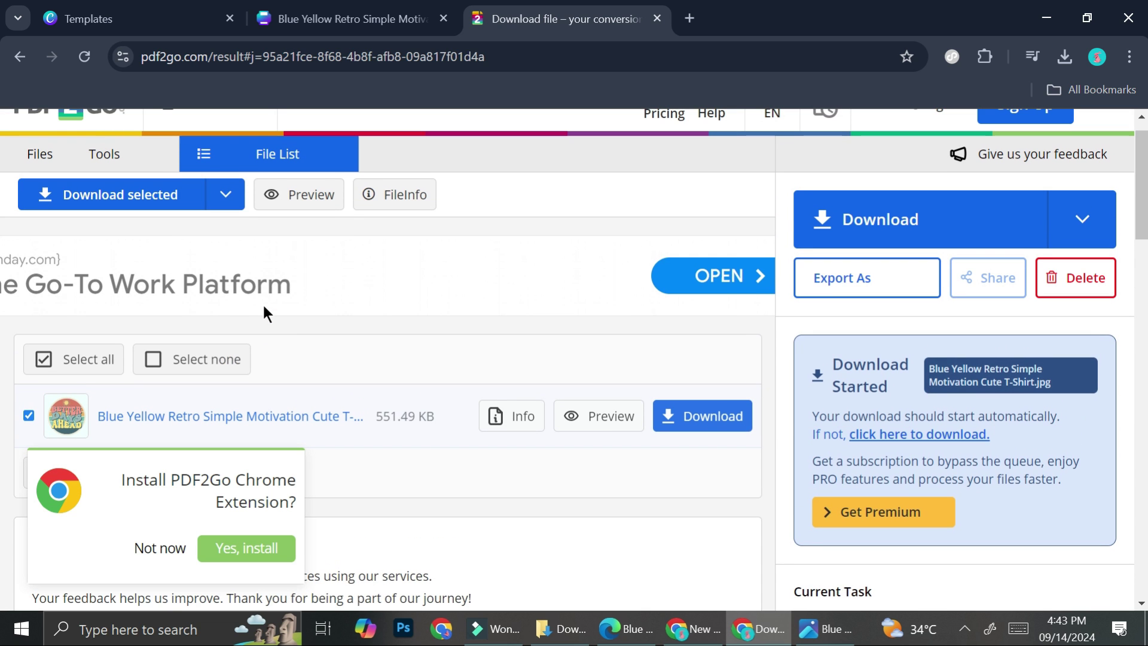